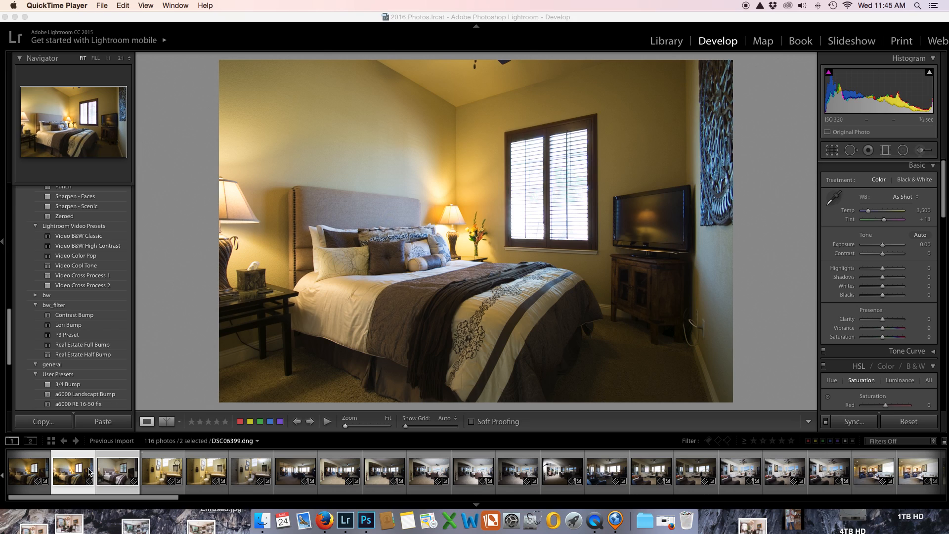
Step: Compare the two selected bedroom exposures, DSC06399.dng and DSC06400.dng, checking wall colour, lamp glow and the window view
click(121, 473)
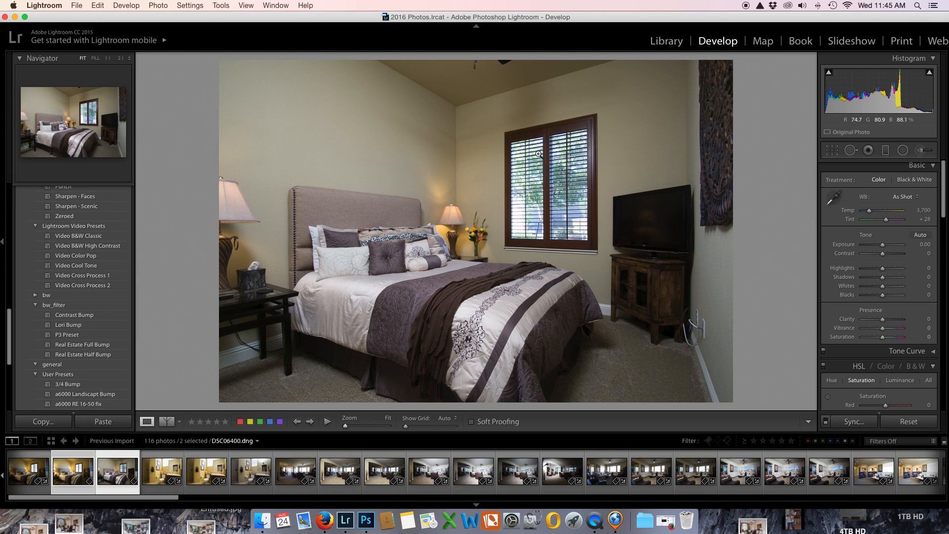
key(Left)
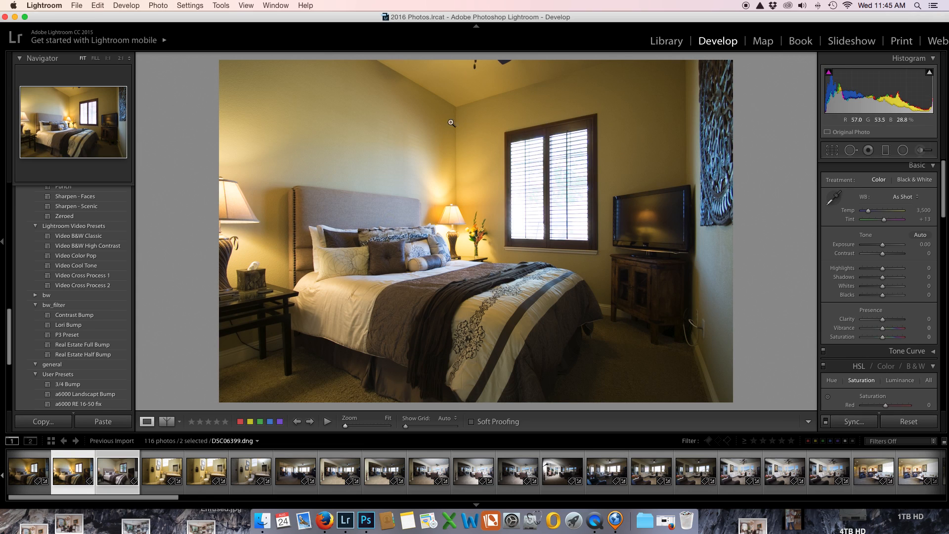
click(113, 472)
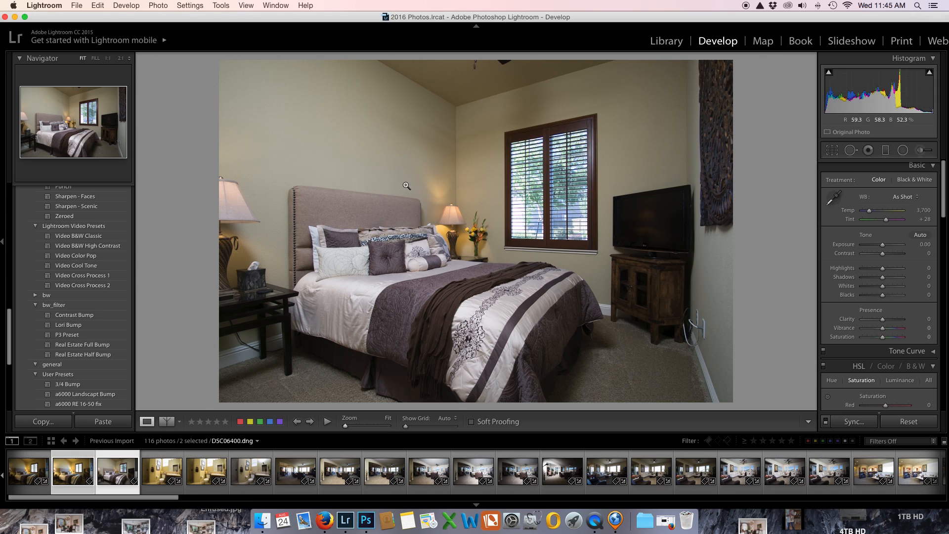
click(67, 473)
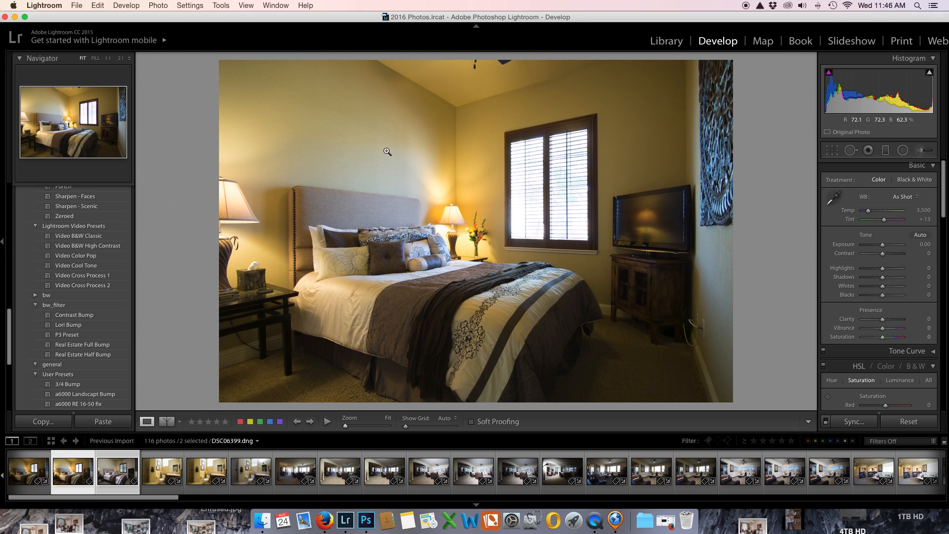
click(113, 472)
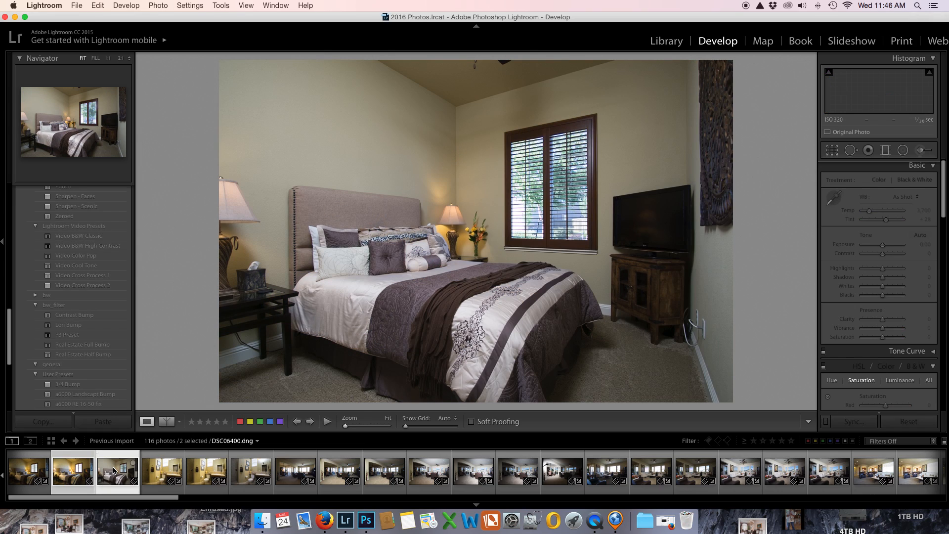
click(77, 474)
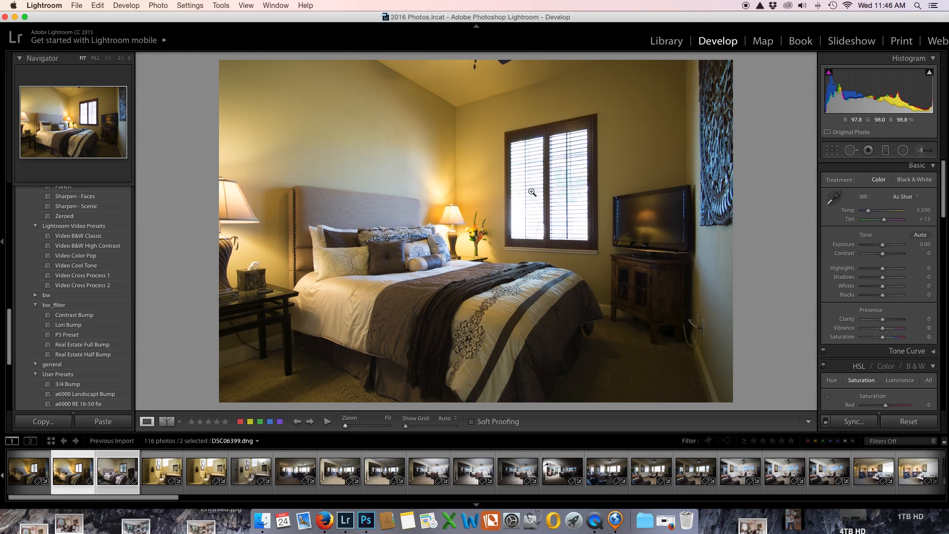
Step: Neutralise the white balance of DSC06399.dng by sampling the white bedding, and lower the Blue saturation to -71
click(836, 199)
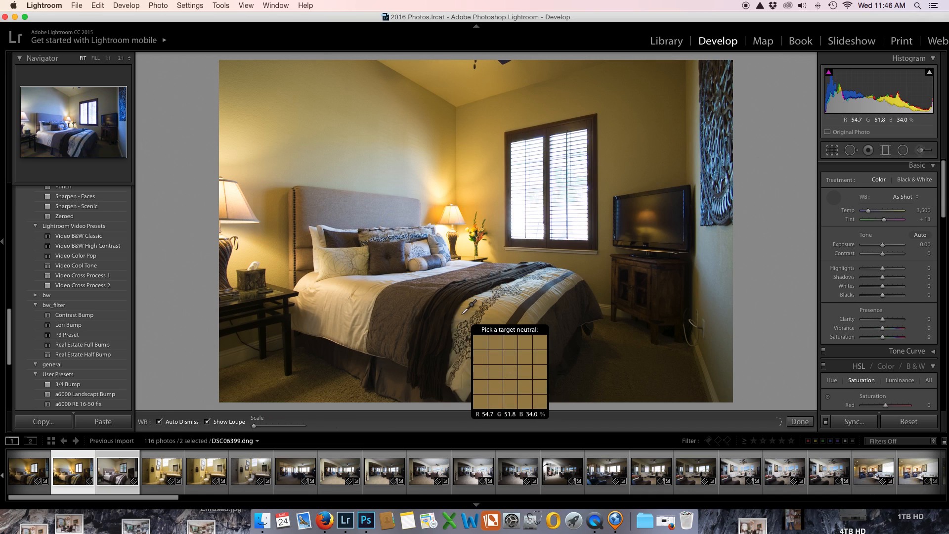
click(366, 290)
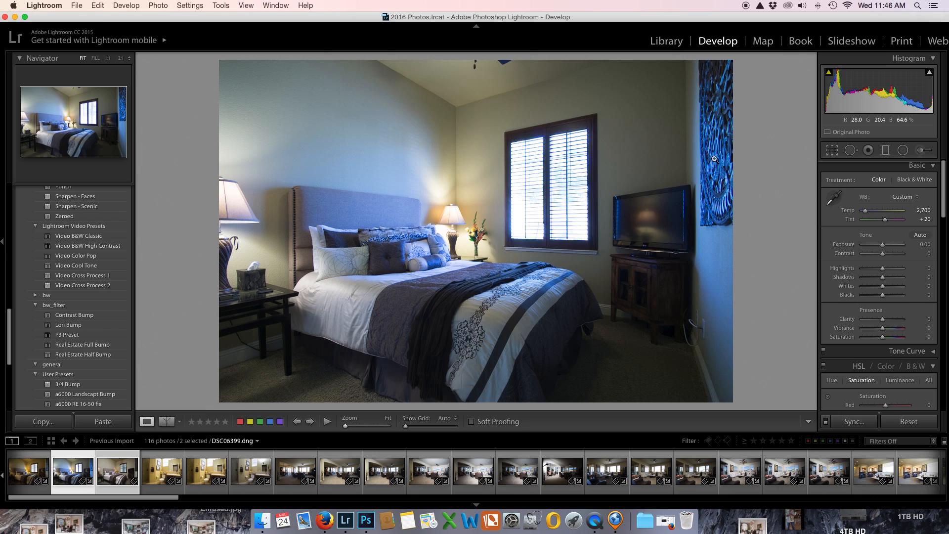
scroll(866, 289, down, 5)
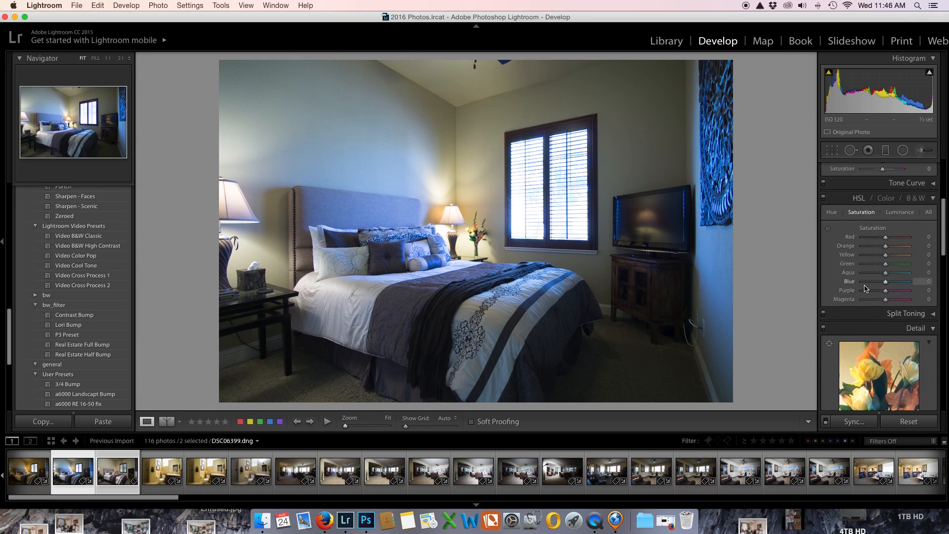
scroll(865, 289, up, 2)
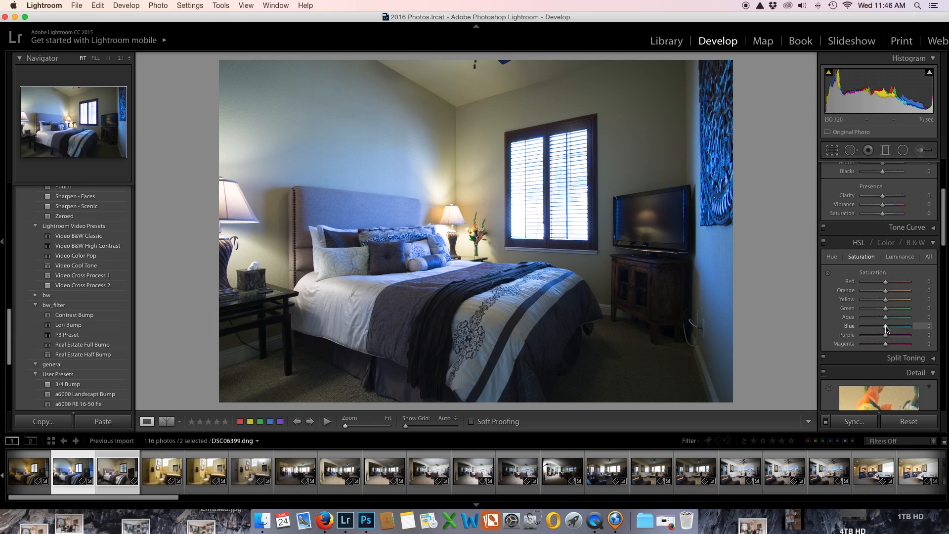
drag(885, 328, 872, 330)
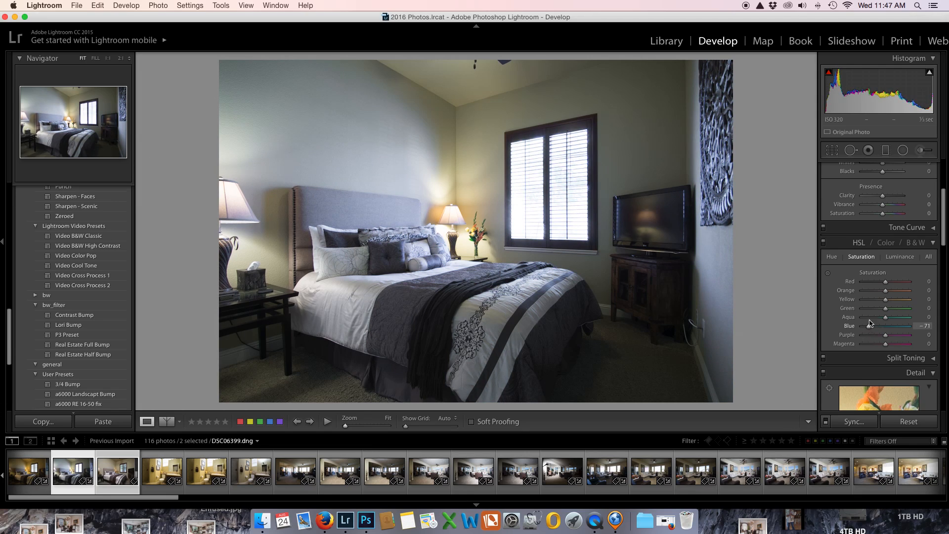
Step: Warm DSC06399.dng by setting its colour temperature to 2,988
scroll(881, 275, up, 3)
scroll(878, 267, up, 7)
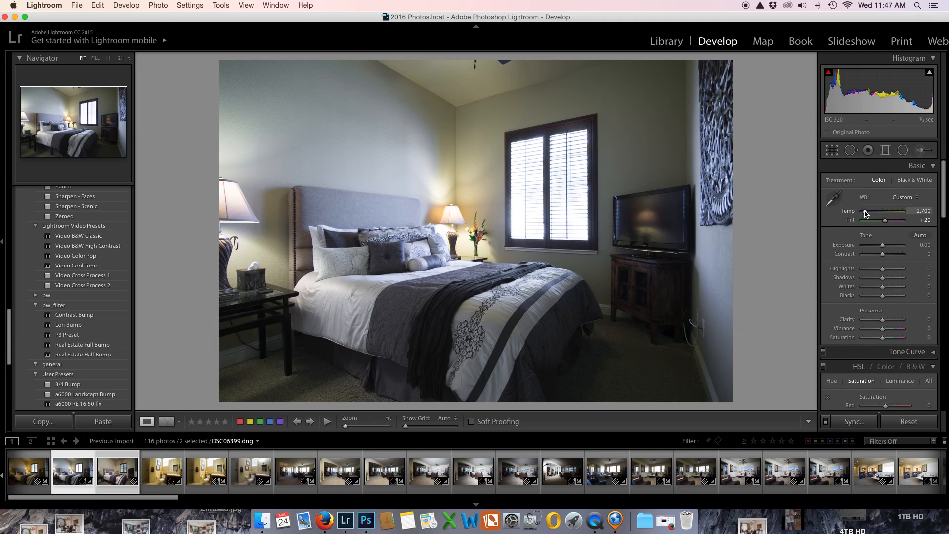
drag(865, 213, 867, 213)
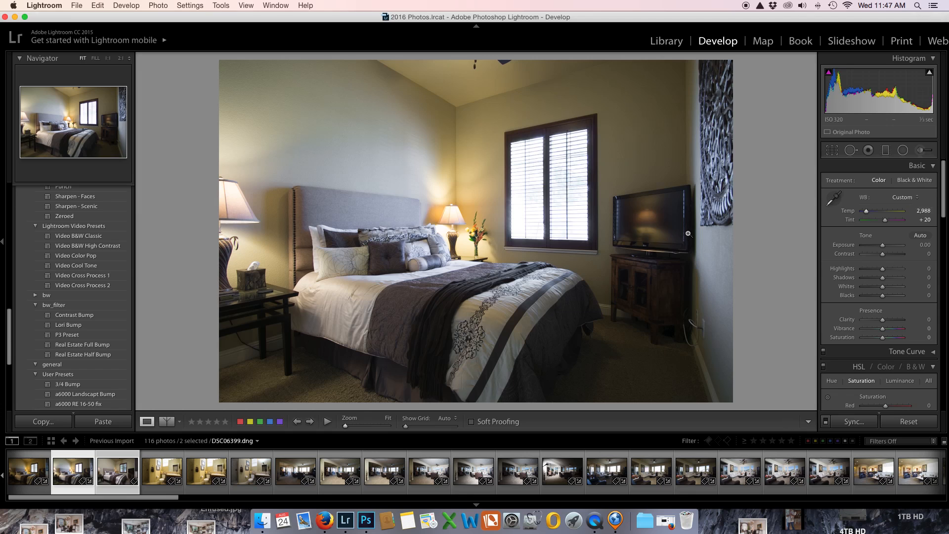
Step: Switch back and forth between DSC06399.dng and DSC06400.dng to compare their colour and brightness
key(super+Right)
key(super+Left)
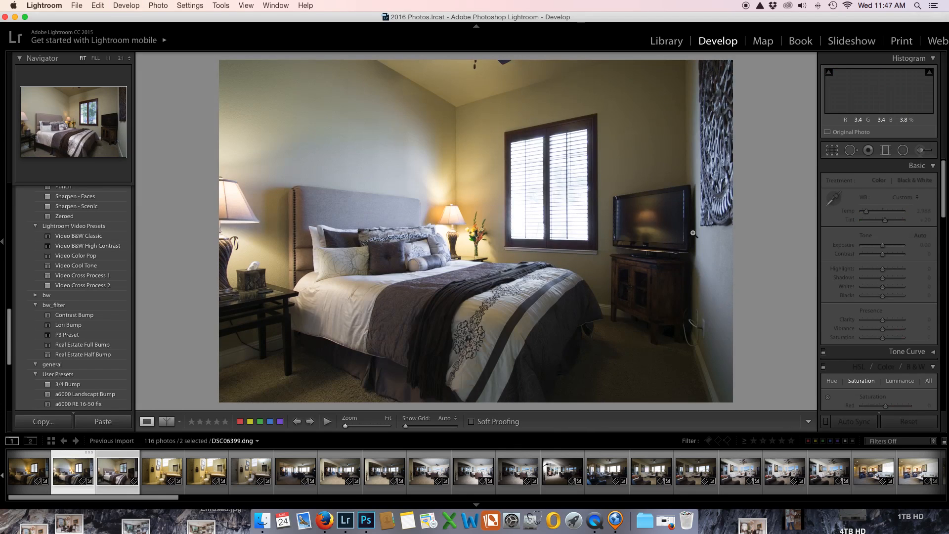
key(super+Right)
key(super+Left)
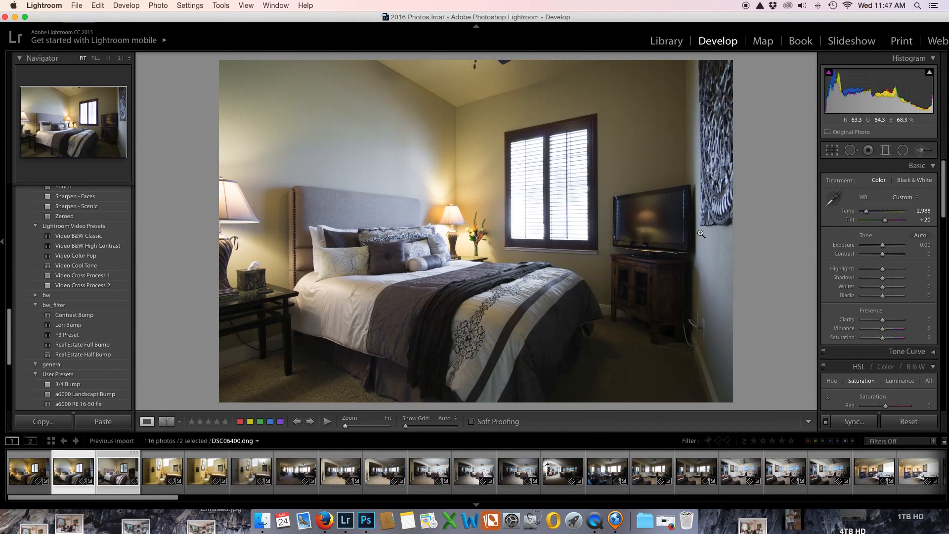
key(super+Right)
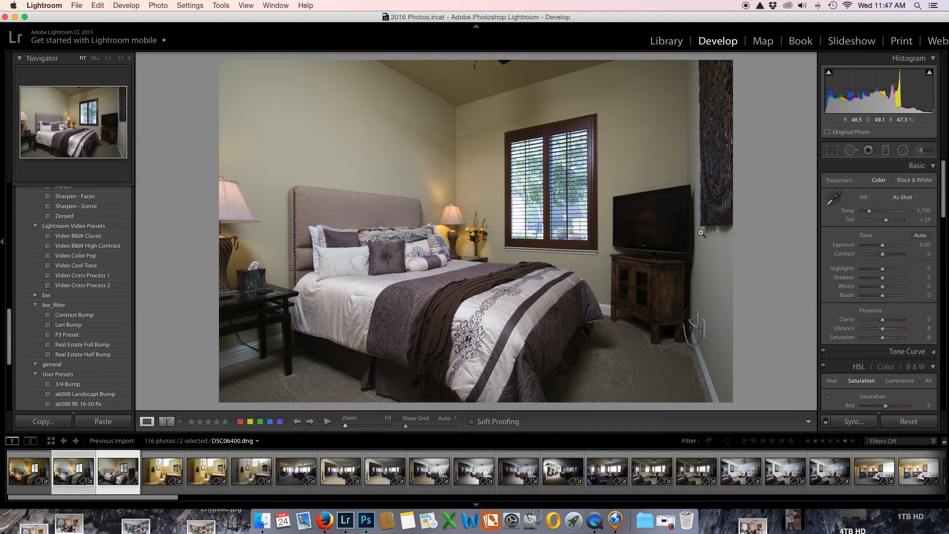
key(super+Left)
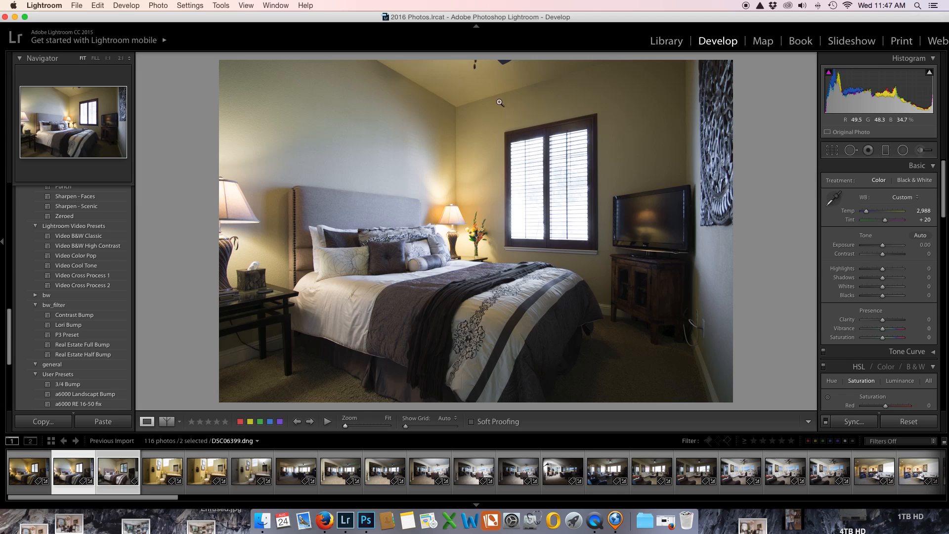
key(super+Right)
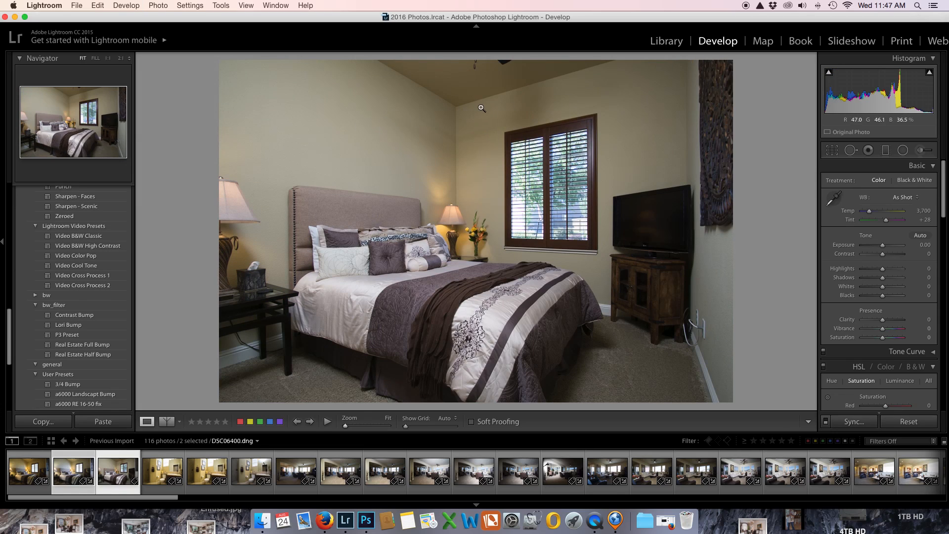
key(super+Left)
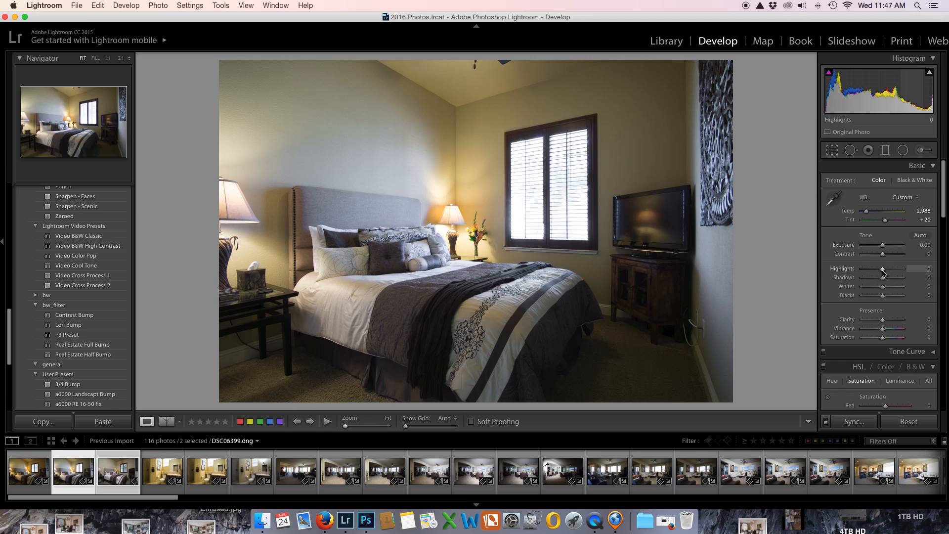
Step: Set Highlights to -100 on DSC06399.dng and compare it against DSC06400.dng
drag(884, 270, 863, 270)
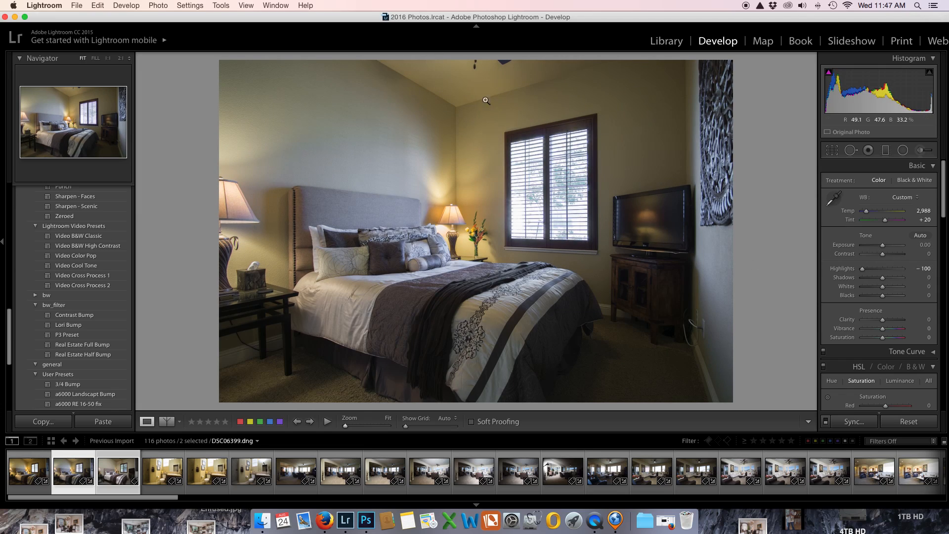
key(super+Right)
key(super+Left)
key(super+Right)
key(super+Left)
key(super+Right)
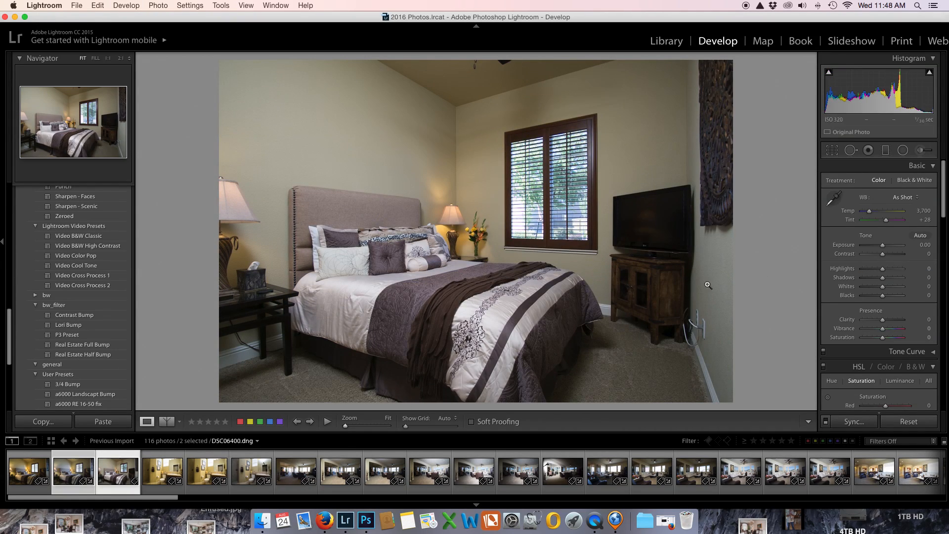
Step: Apply the Real Estate Full Bump preset to DSC06400.dng and raise its Exposure to +0.20
click(79, 349)
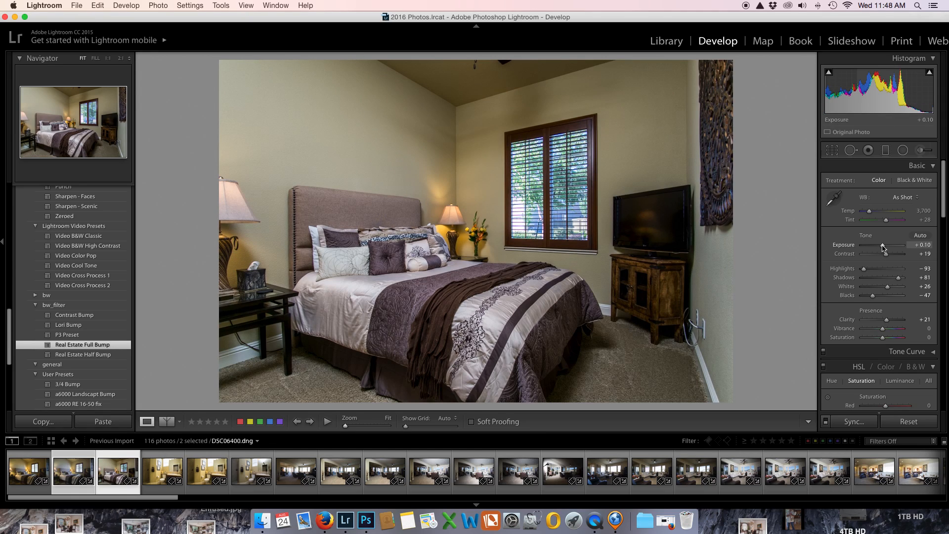
drag(883, 247, 884, 247)
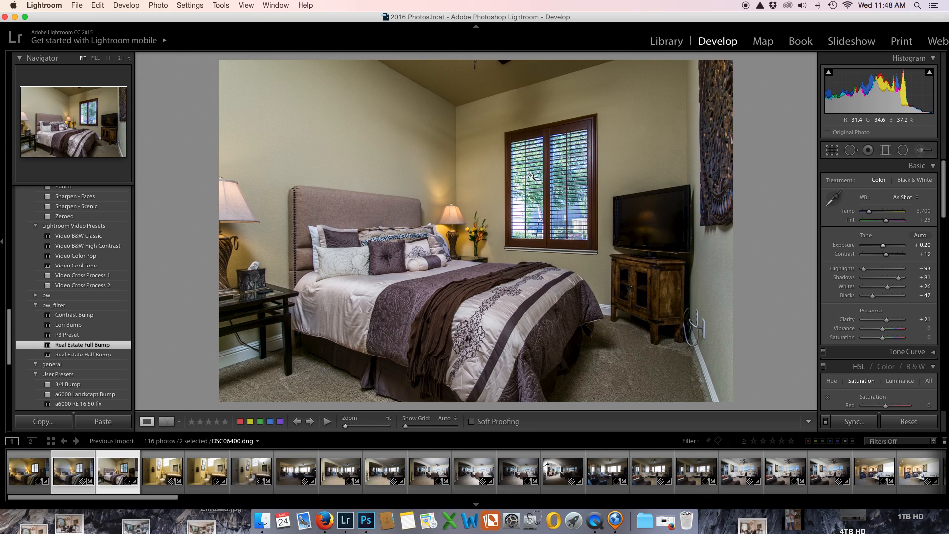
key(Left)
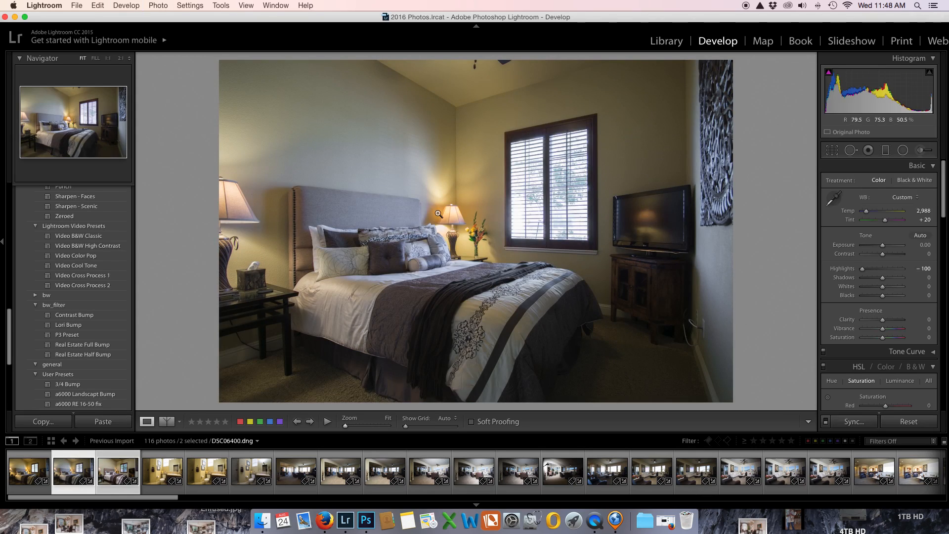
key(Right)
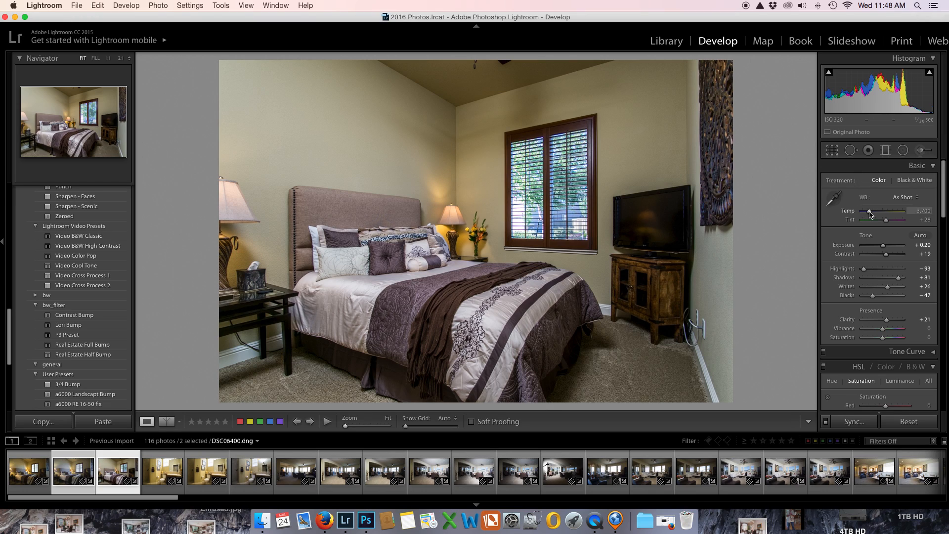
Step: Slightly warm DSC06400.dng by setting its colour temperature to 3,857
drag(870, 213, 873, 216)
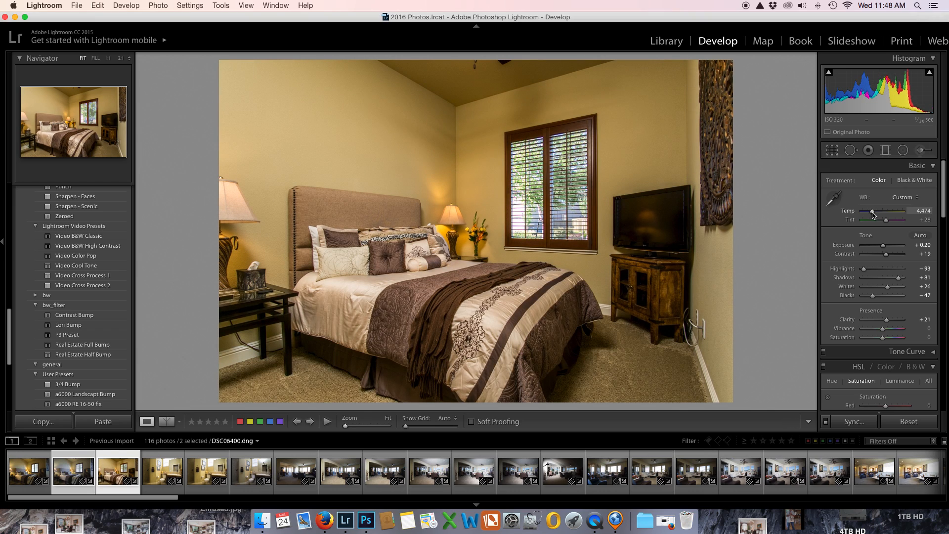
key(super+z)
drag(872, 215, 871, 215)
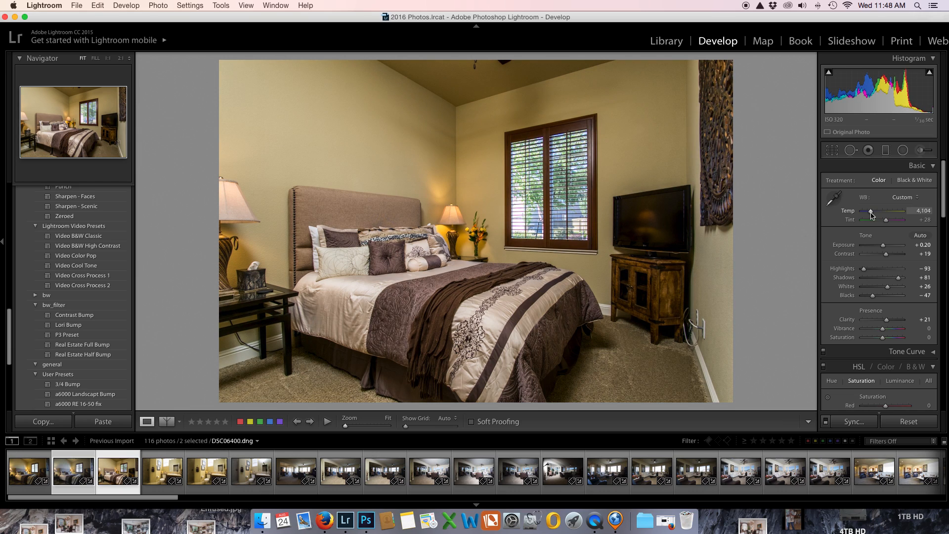
key(super+z)
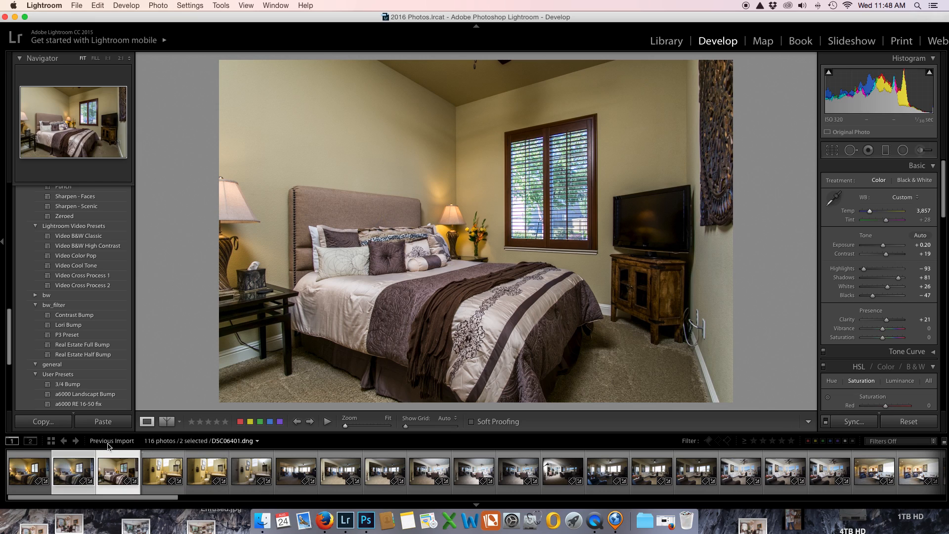
Step: Open the two selected bedroom photos together as layers in one Photoshop document
right_click(384, 280)
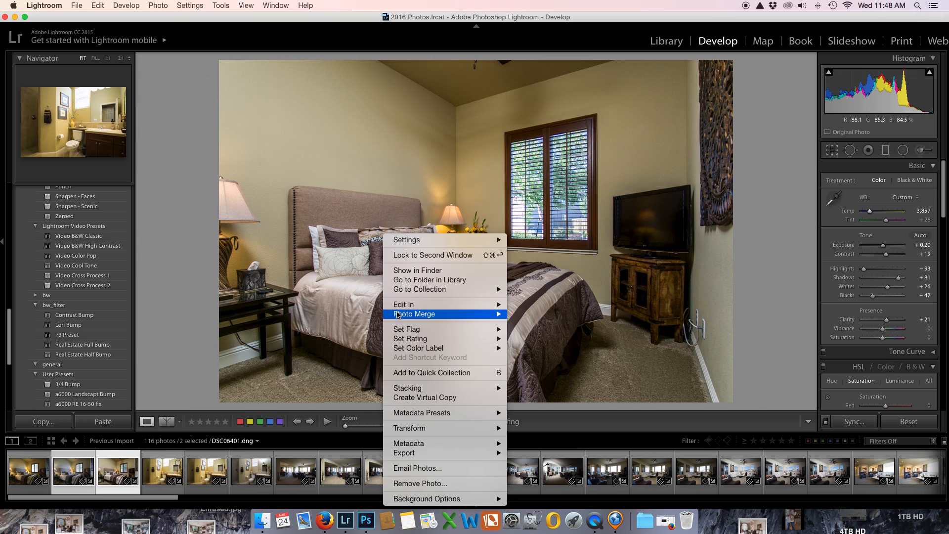
mouse_move(487, 305)
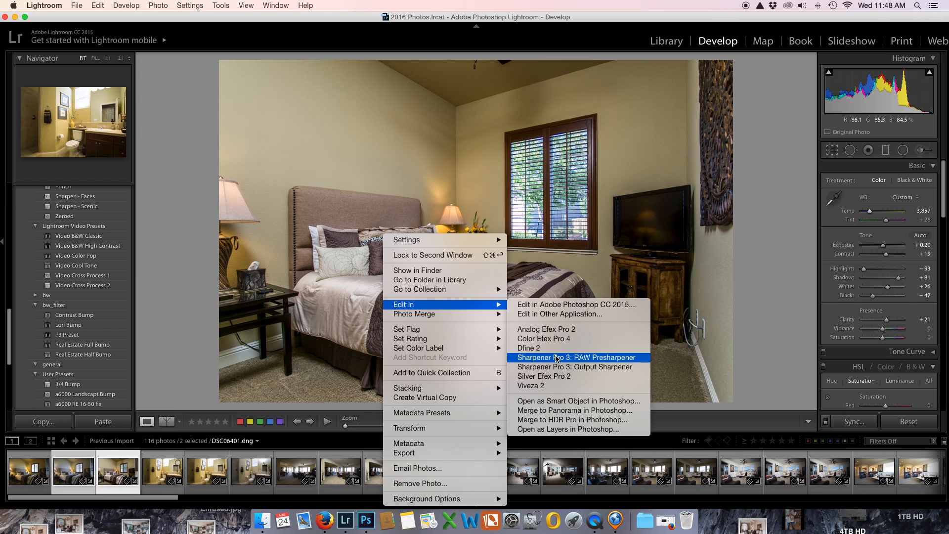
click(550, 428)
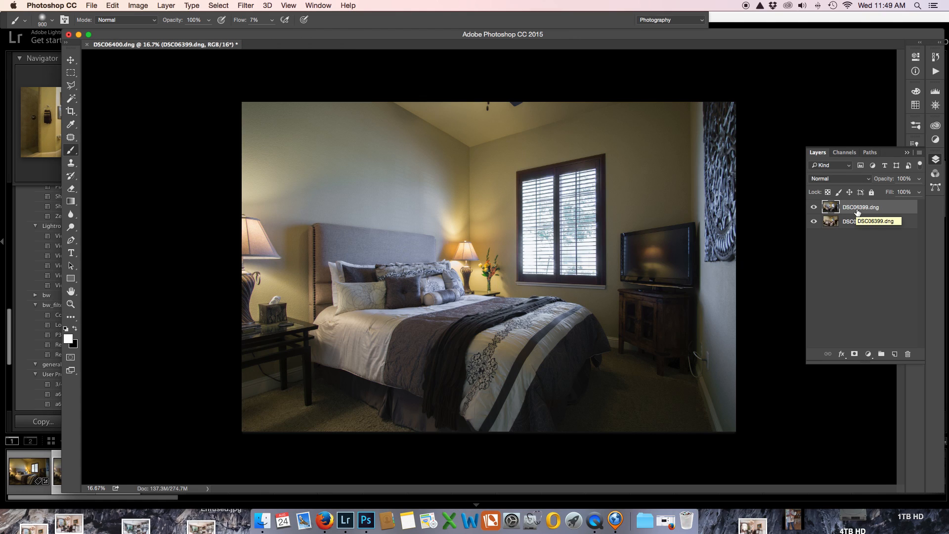
Step: Add a black mask to the DSC06399.dng layer and paint white on it over walls, bed and floor with a soft brush at 5% flow
alt+click(855, 355)
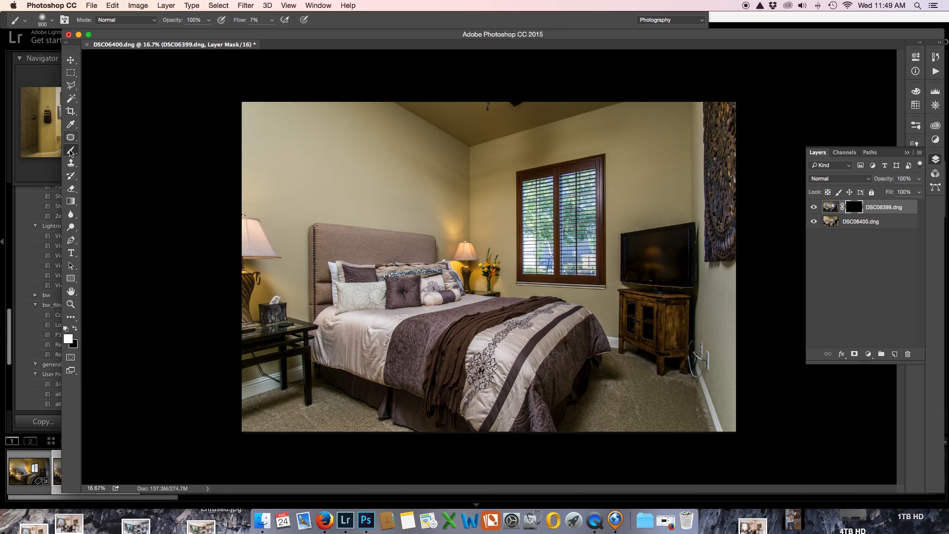
right_click(333, 176)
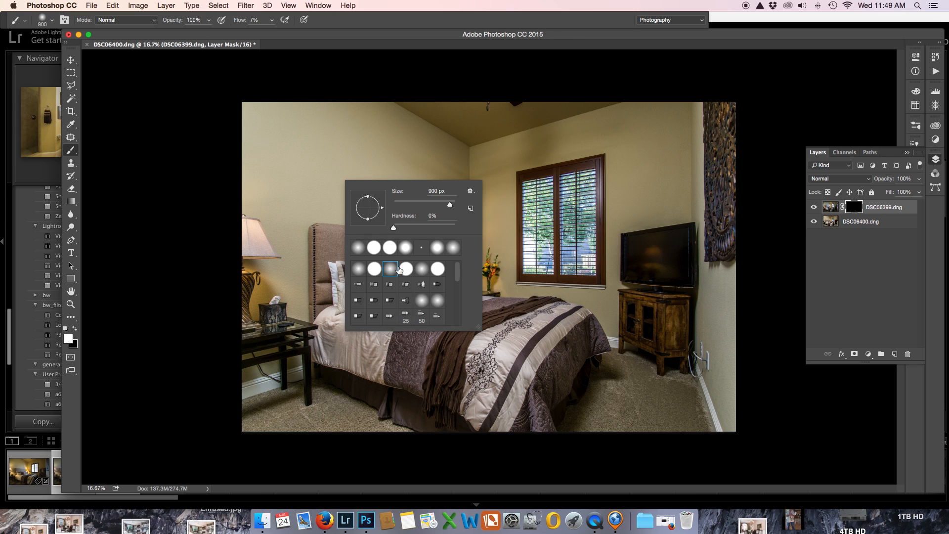
click(255, 20)
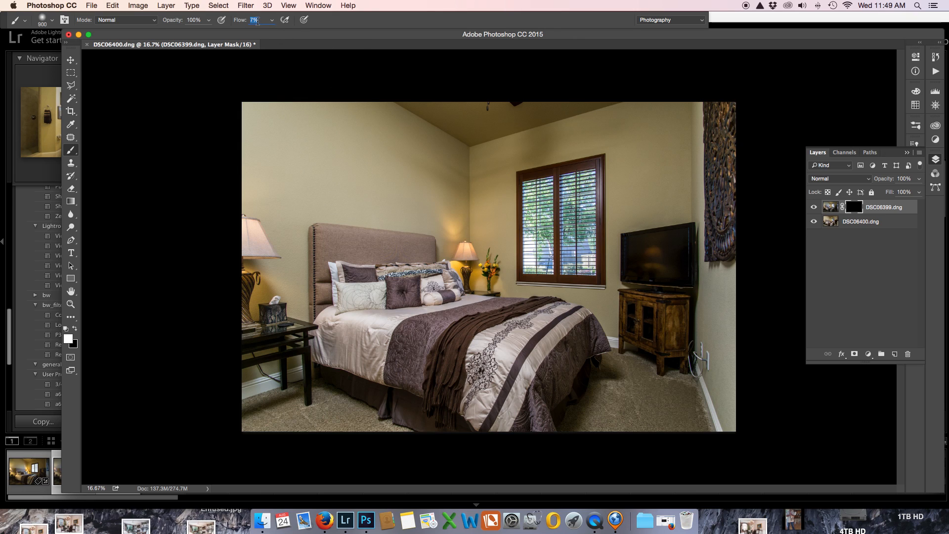
text(5)
mouse_move(502, 146)
mouse_down()
mouse_move(591, 135)
mouse_move(487, 145)
mouse_move(609, 130)
mouse_move(469, 144)
mouse_move(596, 131)
mouse_move(489, 146)
mouse_move(486, 197)
mouse_move(473, 185)
mouse_move(468, 118)
mouse_move(444, 205)
mouse_move(429, 183)
mouse_move(445, 108)
mouse_move(408, 140)
mouse_move(451, 161)
mouse_move(424, 138)
mouse_move(499, 149)
mouse_move(474, 150)
mouse_move(486, 142)
mouse_move(478, 192)
mouse_move(489, 127)
mouse_move(494, 147)
mouse_move(508, 129)
mouse_move(579, 120)
mouse_move(560, 137)
mouse_move(529, 132)
mouse_move(670, 124)
mouse_move(577, 126)
mouse_move(691, 137)
mouse_move(649, 236)
mouse_move(631, 139)
mouse_move(616, 283)
mouse_move(612, 199)
mouse_move(630, 270)
mouse_move(707, 296)
mouse_move(723, 139)
mouse_move(722, 349)
mouse_move(711, 226)
mouse_move(702, 387)
mouse_move(733, 100)
mouse_move(730, 227)
mouse_move(701, 331)
mouse_move(704, 259)
mouse_move(721, 309)
mouse_move(716, 373)
mouse_move(663, 366)
mouse_move(621, 380)
mouse_move(525, 438)
mouse_move(522, 398)
mouse_move(409, 369)
mouse_move(534, 393)
mouse_move(457, 376)
mouse_move(471, 414)
mouse_move(340, 389)
mouse_move(395, 355)
mouse_move(332, 346)
mouse_move(358, 344)
mouse_move(392, 381)
mouse_move(377, 445)
mouse_move(365, 431)
mouse_move(330, 426)
mouse_move(313, 407)
mouse_move(237, 396)
mouse_move(203, 403)
mouse_move(279, 404)
mouse_move(406, 435)
mouse_move(289, 396)
mouse_move(315, 418)
mouse_move(309, 394)
mouse_move(254, 371)
mouse_move(362, 407)
mouse_move(612, 401)
mouse_move(587, 464)
mouse_move(612, 405)
mouse_move(575, 387)
mouse_move(663, 388)
mouse_move(669, 430)
mouse_move(714, 416)
mouse_move(579, 424)
mouse_move(483, 417)
mouse_move(529, 390)
mouse_move(417, 361)
mouse_move(438, 366)
mouse_move(388, 440)
mouse_move(375, 386)
mouse_up()
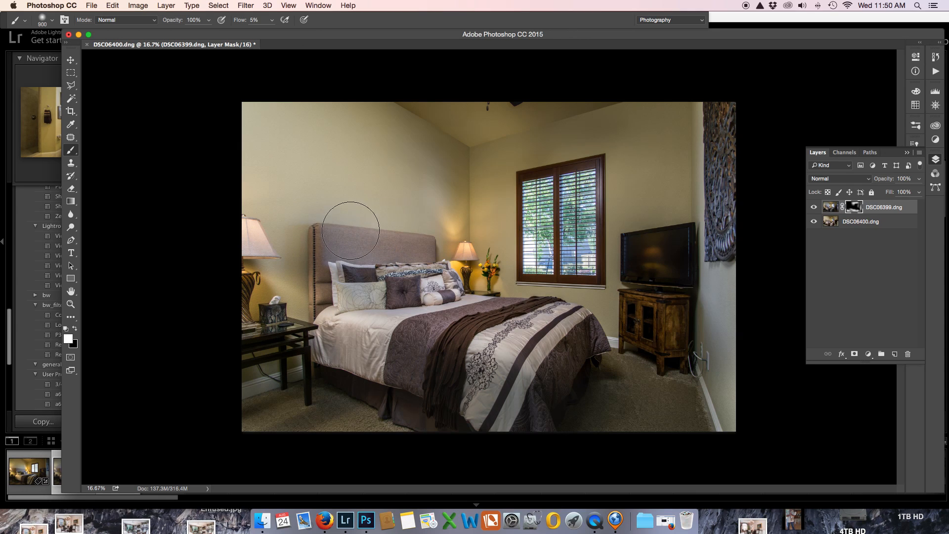
Step: Paint white on the DSC06399.dng layer mask over the carpet at the foot of the bed and reduce the brush size to 500
drag(547, 425, 618, 442)
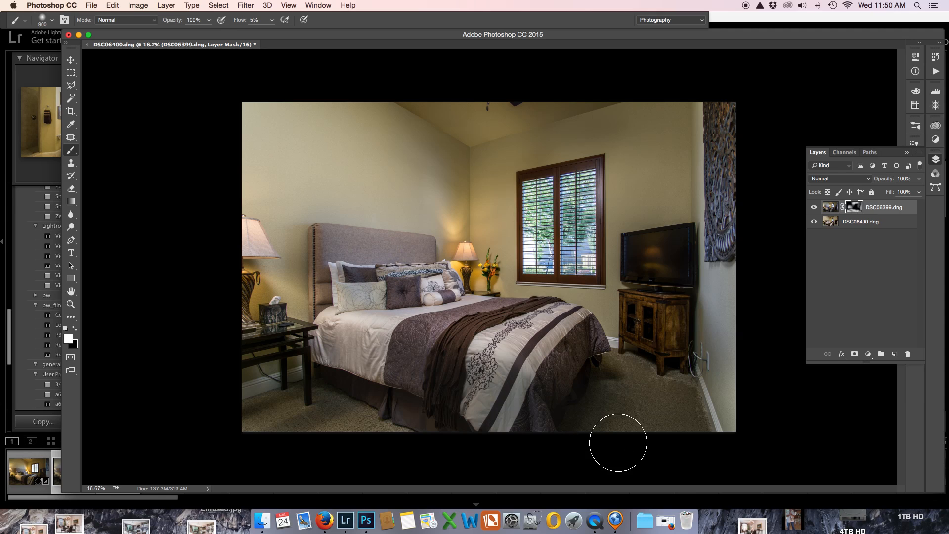
key(x)
key(bracketleft)
key(bracketleft)
key(bracketleft)
key(bracketleft)
key(x)
Step: Toggle the DSC06399.dng layer's visibility repeatedly to compare the bedroom with and without the masked blend
click(814, 208)
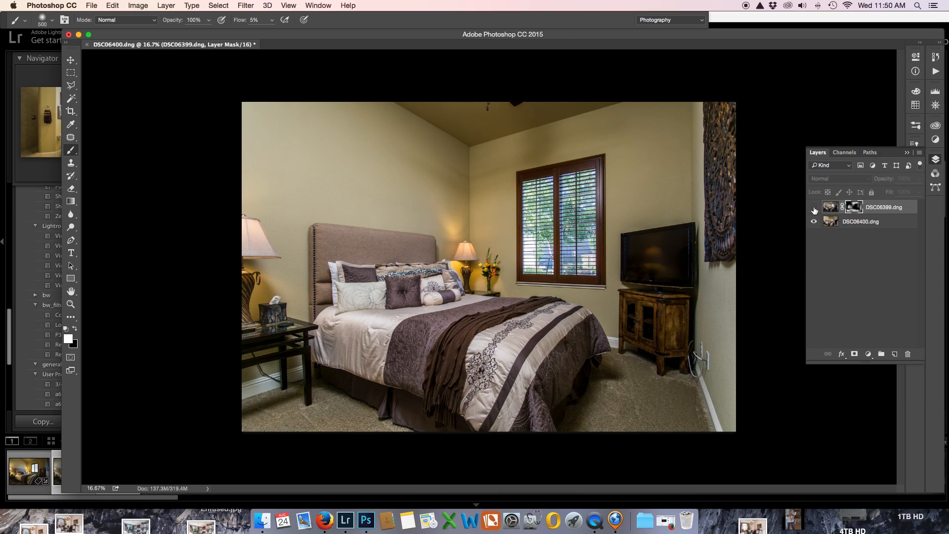
click(814, 208)
click(814, 208)
click(814, 208)
click(814, 208)
click(814, 208)
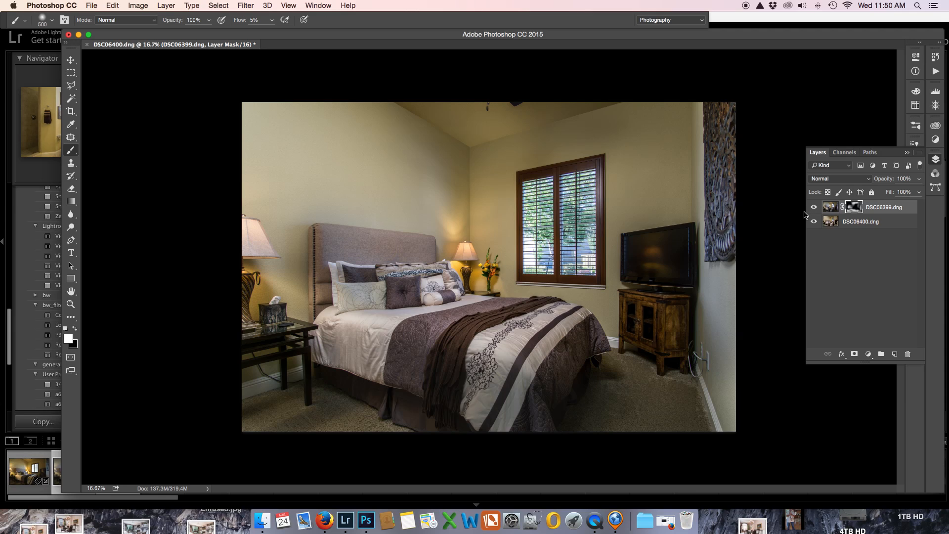
Step: Save and close the layered bedroom document, and switch back to Lightroom
key(super+s)
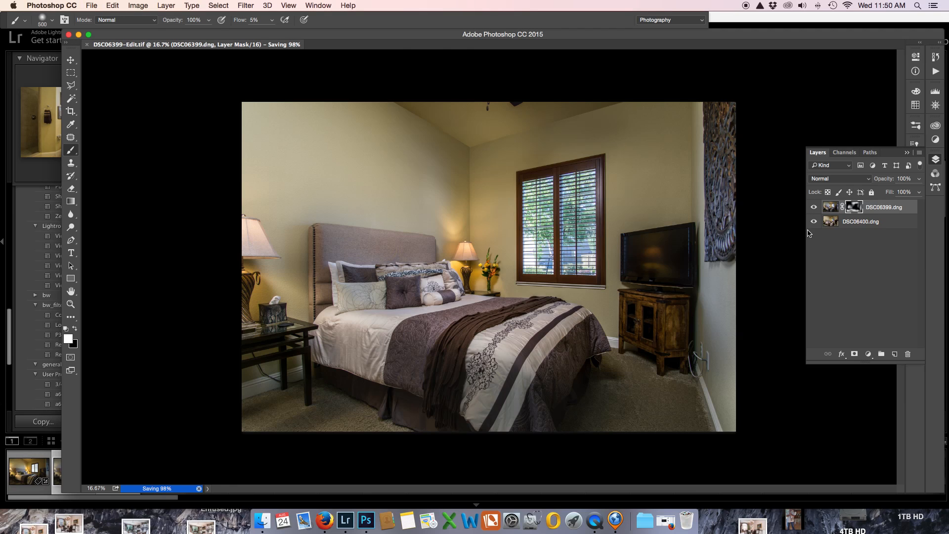
key(super+w)
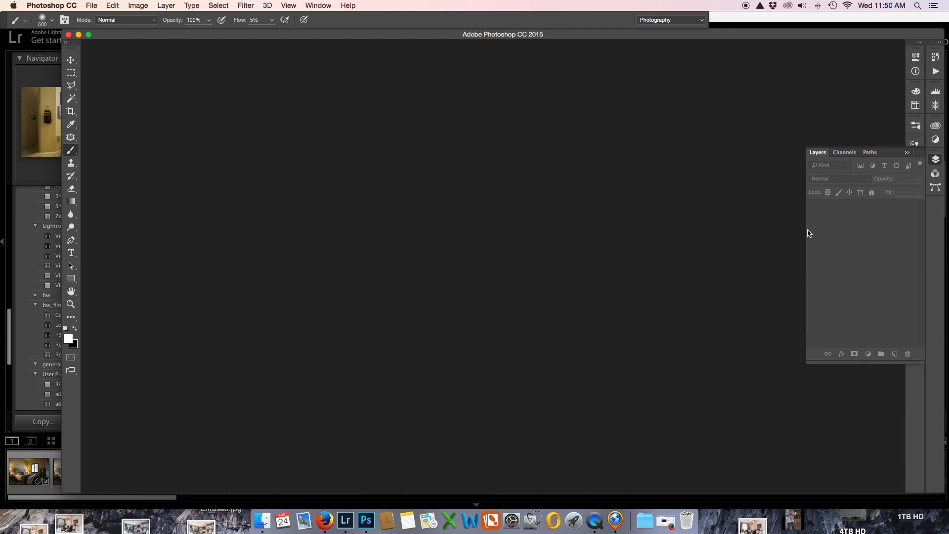
click(348, 517)
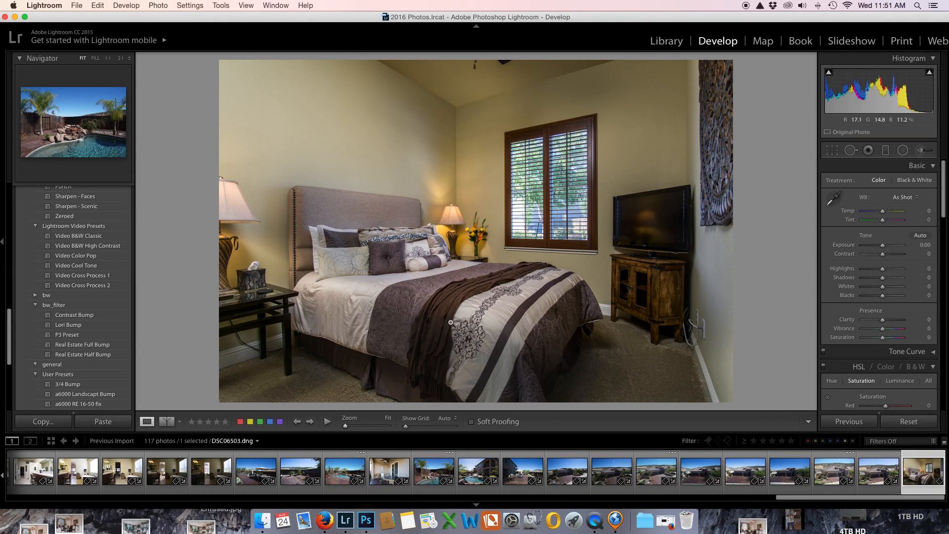
Step: Show all photographs in the Library grid and open DSC06399-Edit.tif in single-image view
click(667, 41)
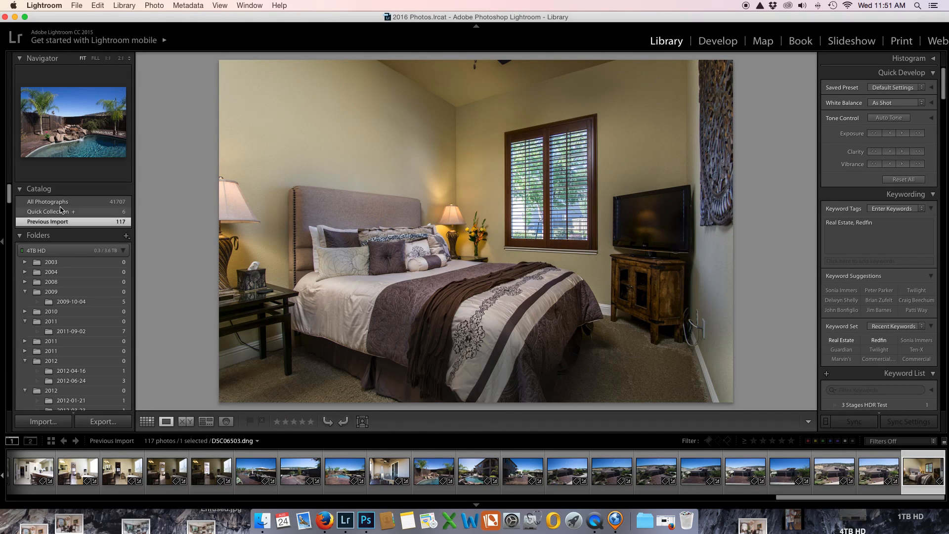
click(49, 202)
key(g)
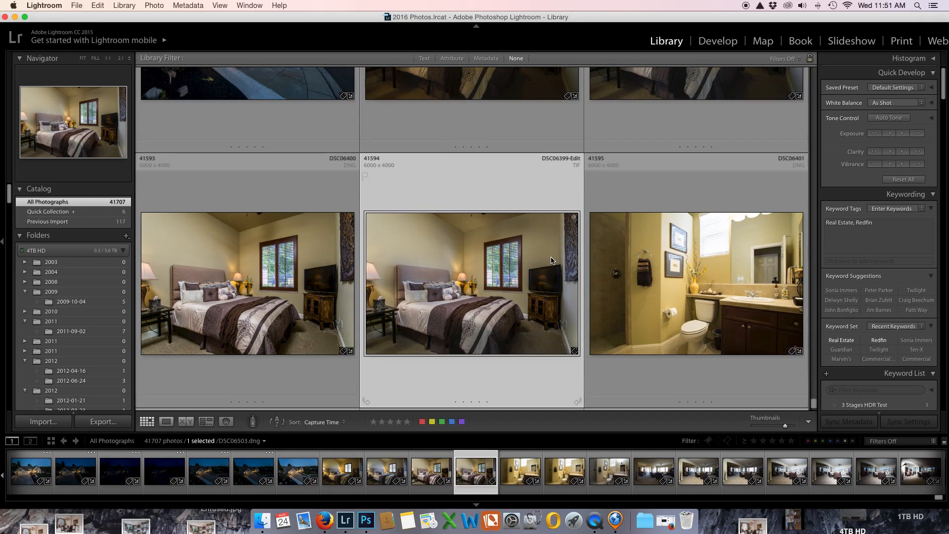
double_click(506, 279)
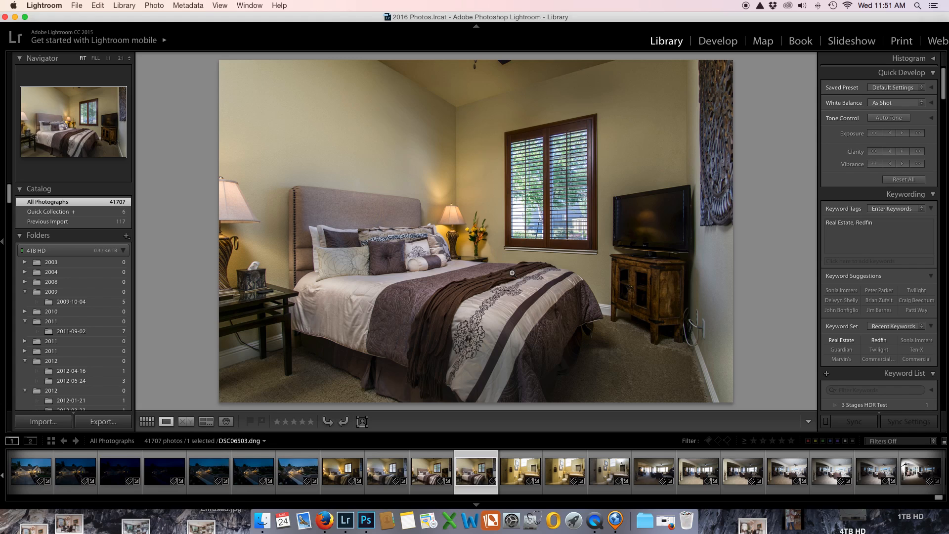
Step: Compare the blended DSC06399-Edit.tif with the neighbouring DSC06400.dng
key(Right)
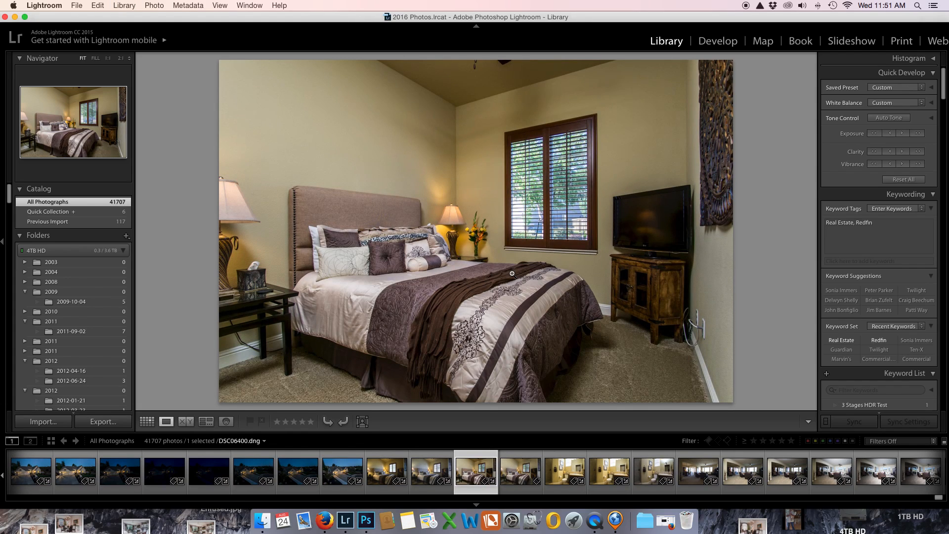
key(Left)
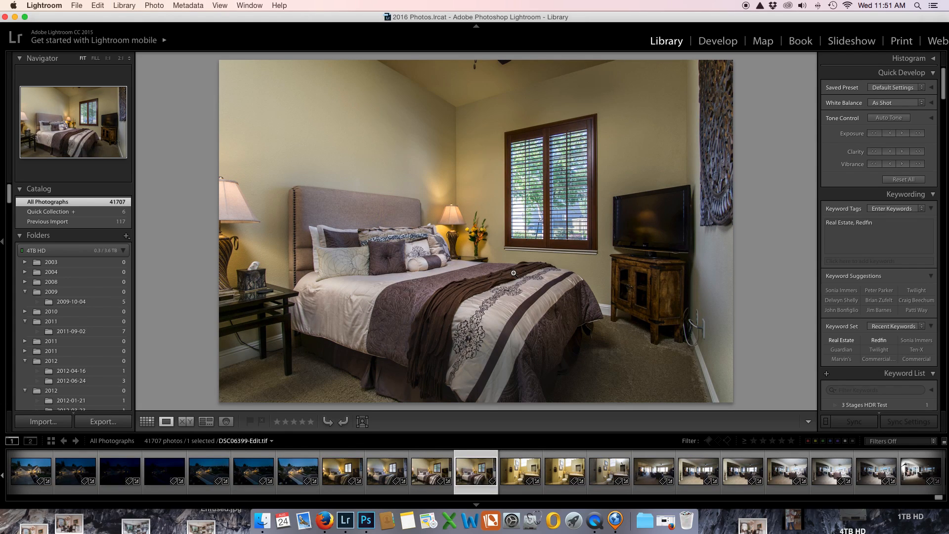
key(Right)
key(Left)
Step: Develop DSC06399-Edit.tif with Blacks at −14, Clarity at +18, Contrast at +9 and Whites at +39
click(718, 41)
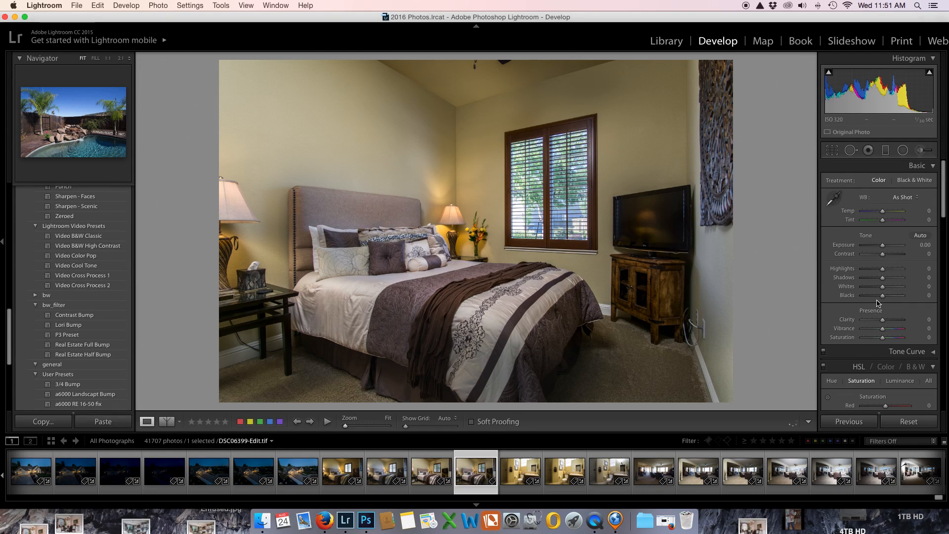
drag(883, 296, 886, 323)
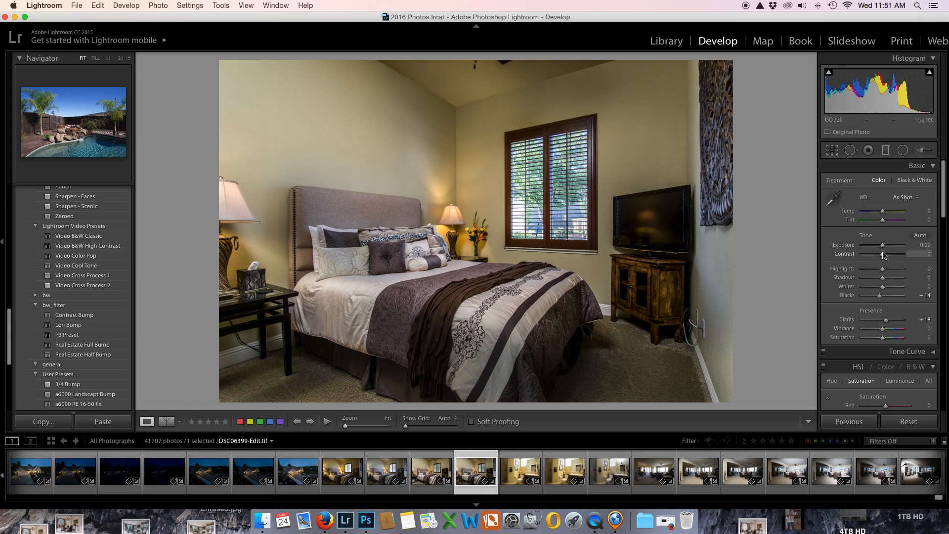
drag(884, 256, 885, 256)
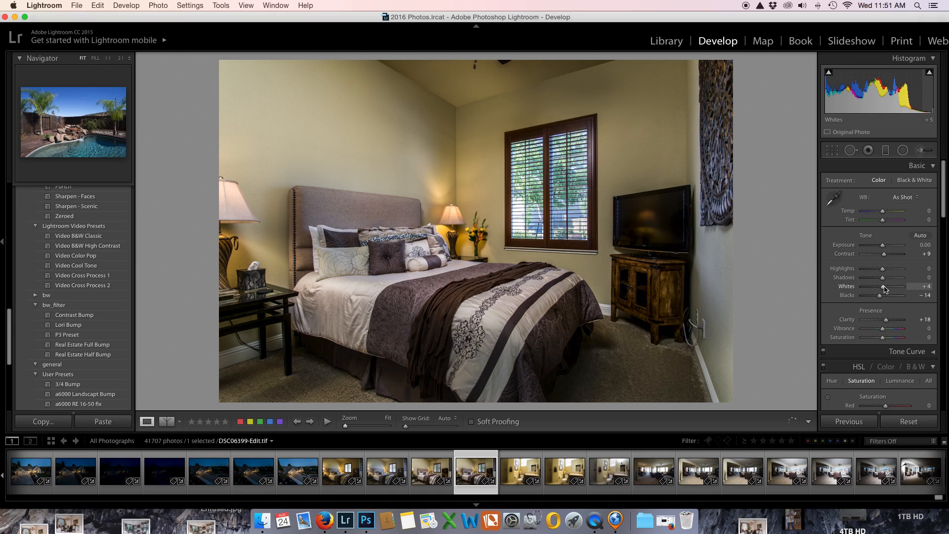
drag(889, 288, 891, 288)
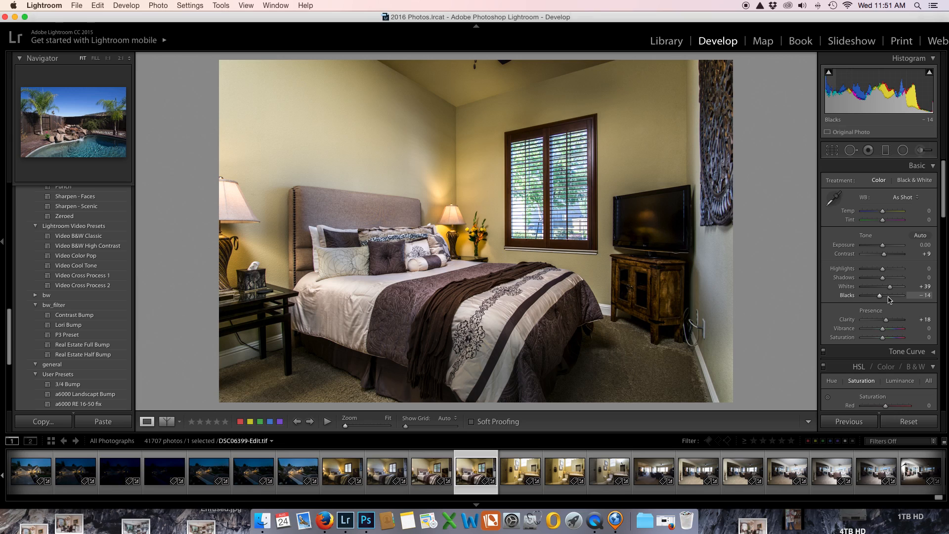
scroll(888, 300, down, 15)
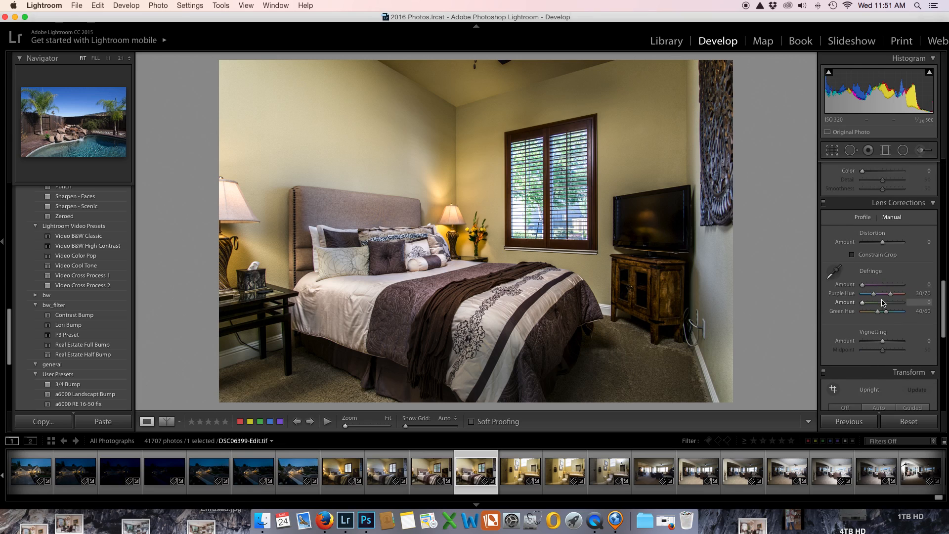
scroll(884, 302, down, 2)
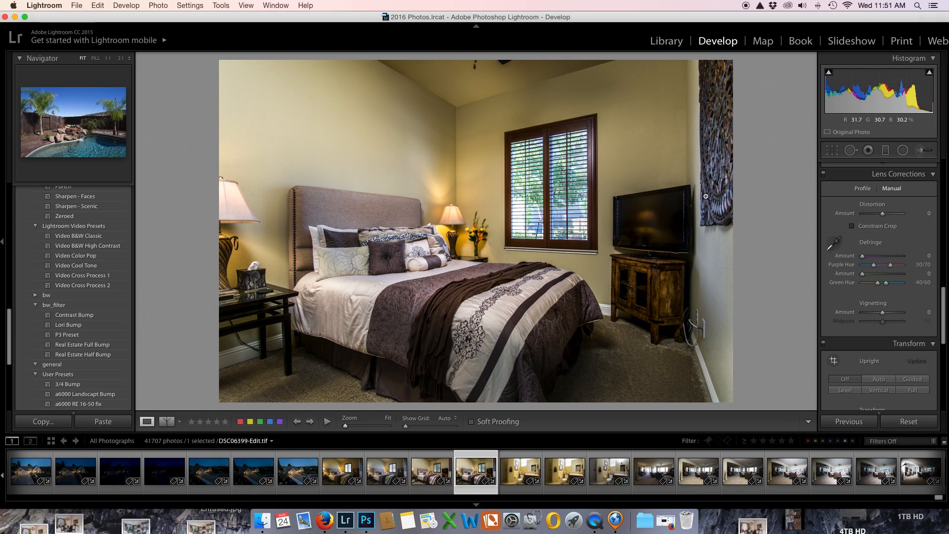
scroll(879, 242, up, 10)
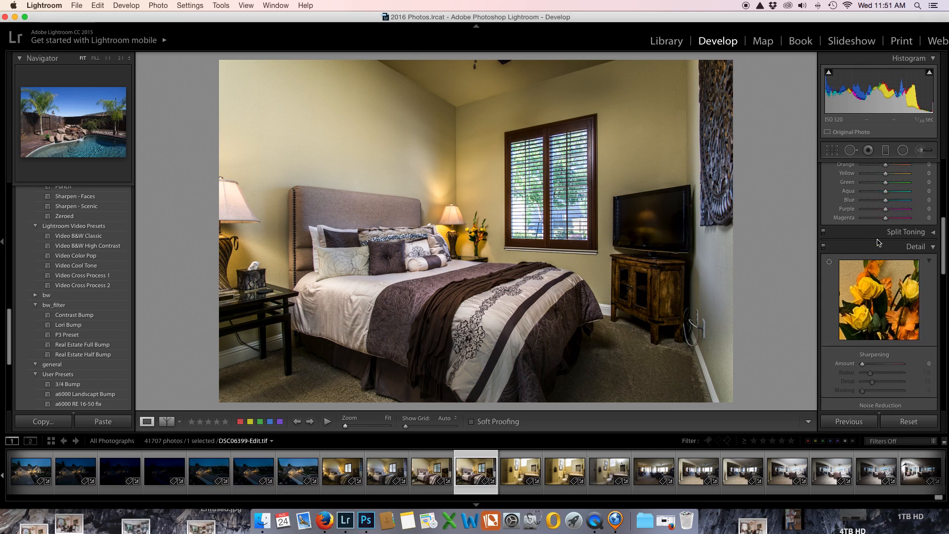
scroll(878, 243, up, 8)
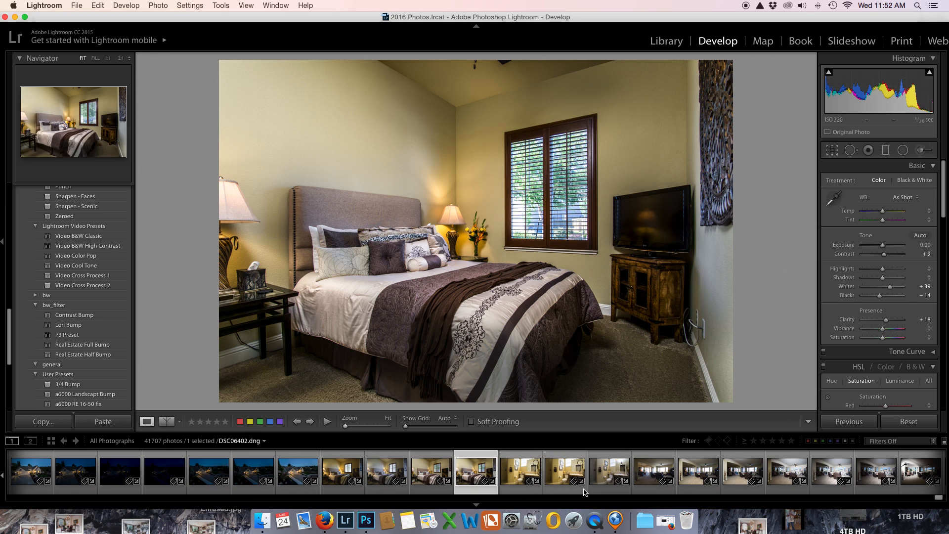
Step: Find the dining-room series further along the filmstrip, open DSC06430.dng and step through the exposures that follow it
scroll(572, 476, down, 3)
scroll(572, 476, down, 8)
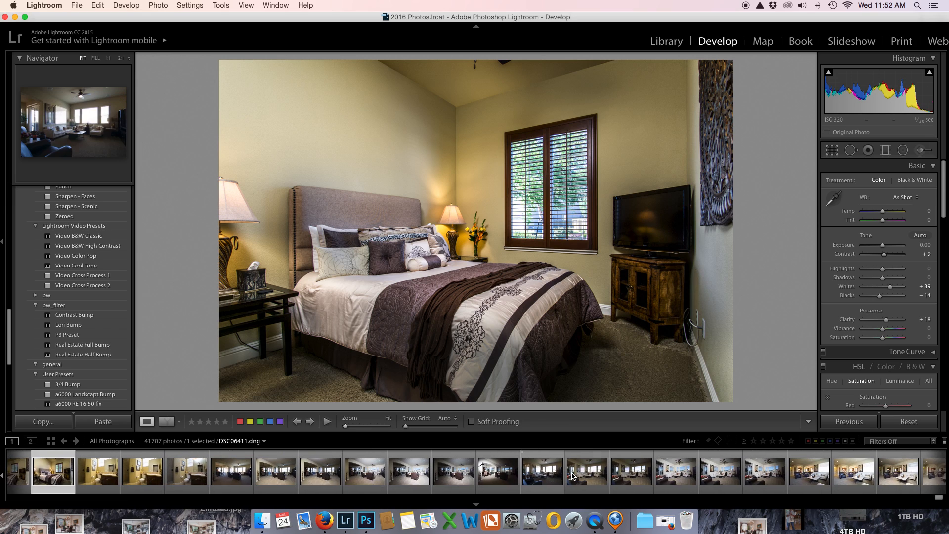
scroll(573, 476, down, 13)
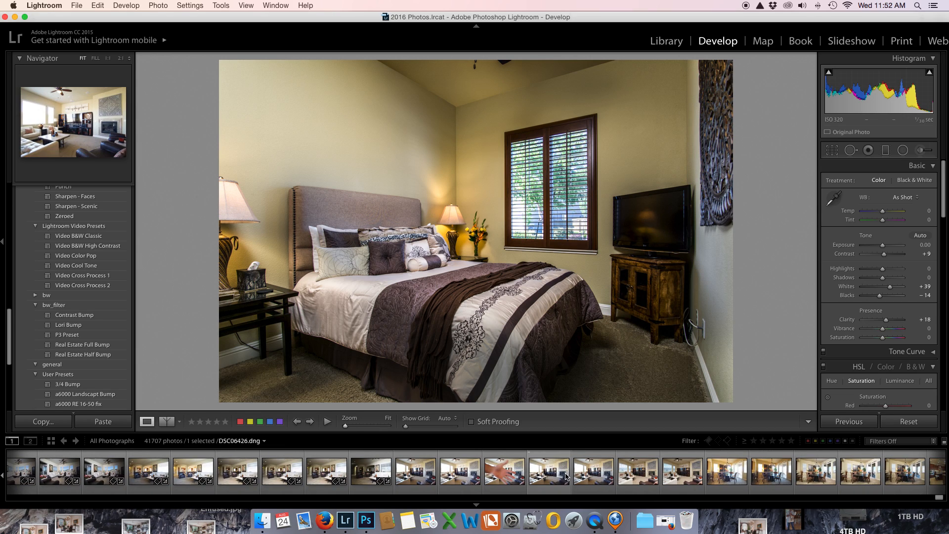
click(732, 477)
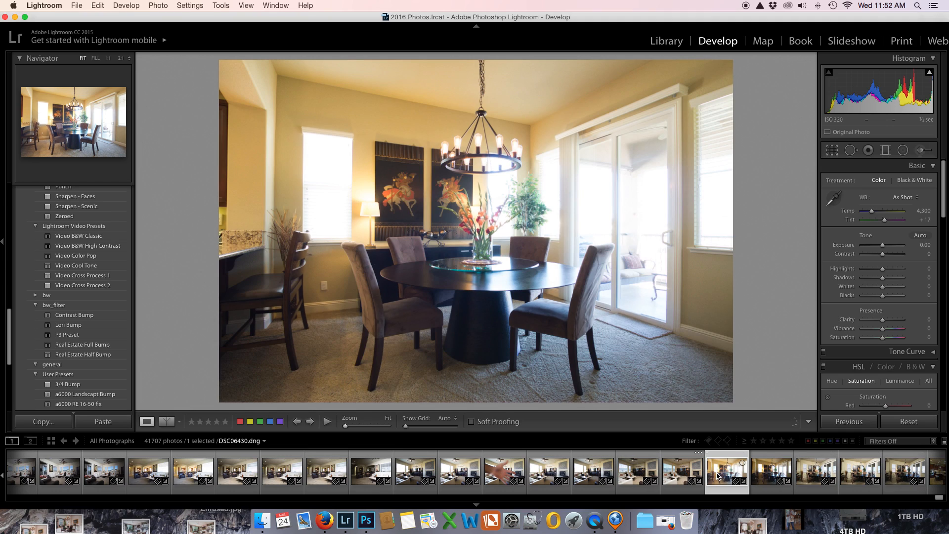
key(Right)
key(Right)
key(Right)
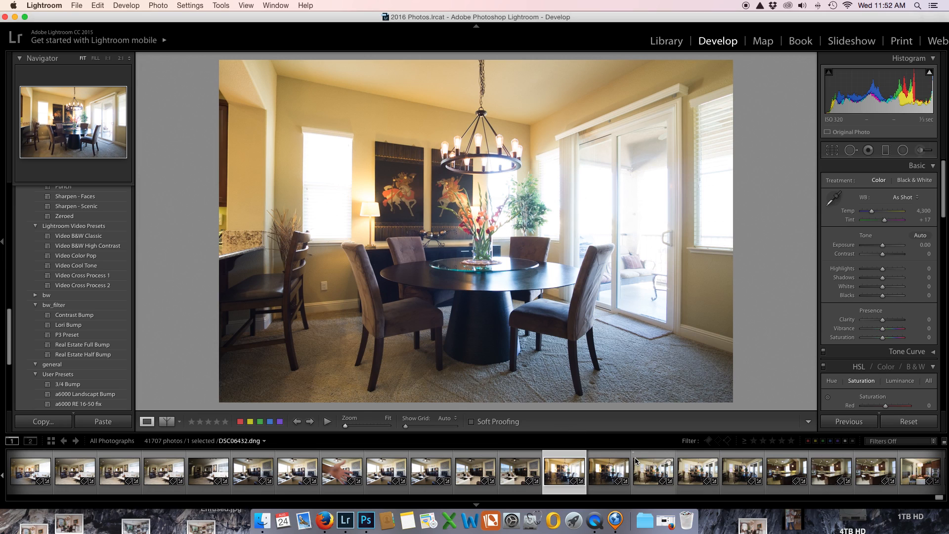
Step: Compare the lighting of the dining-room exposures DSC06432.dng, DSC06433.dng and DSC06434.dng
click(726, 474)
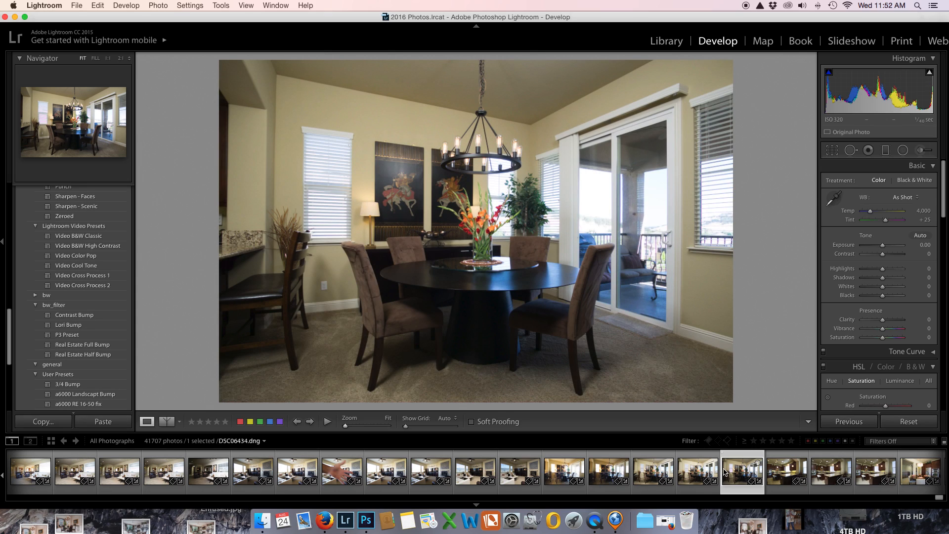
click(699, 474)
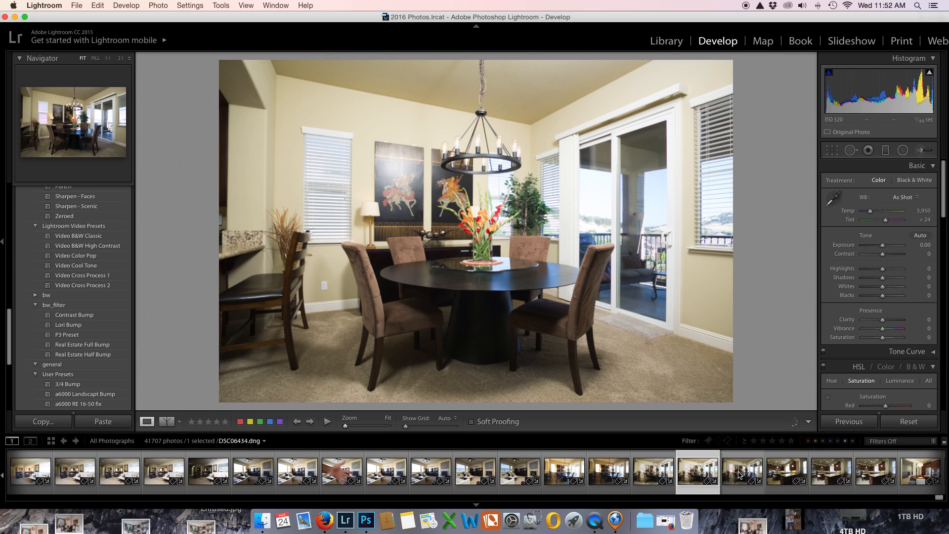
key(Right)
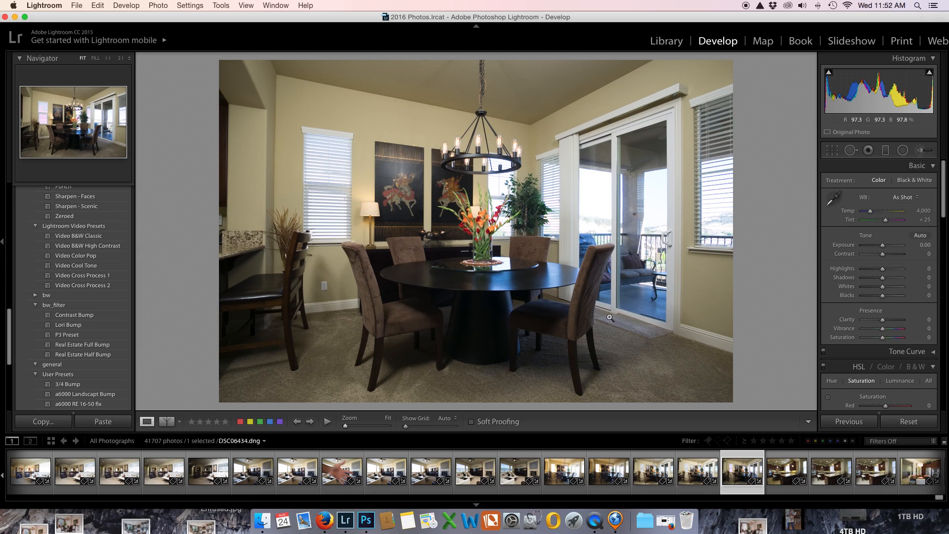
click(644, 479)
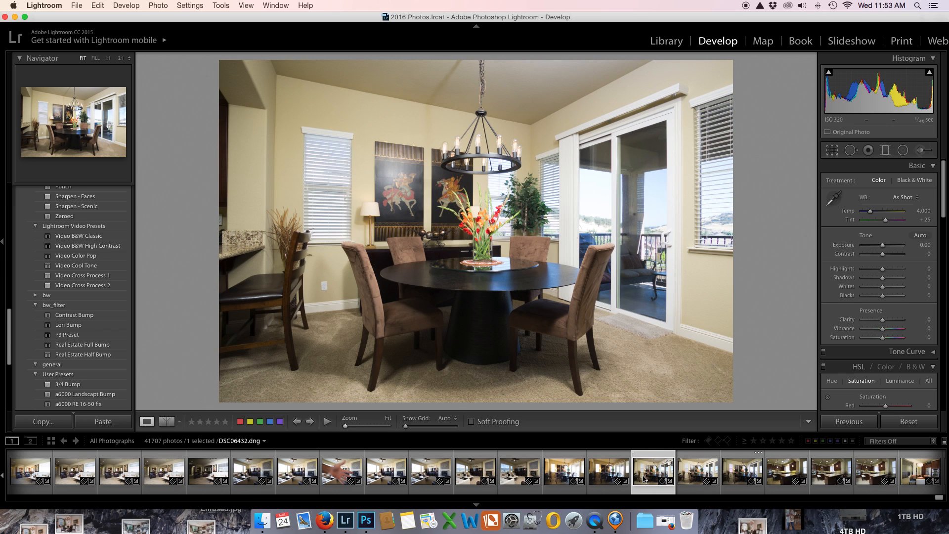
click(695, 472)
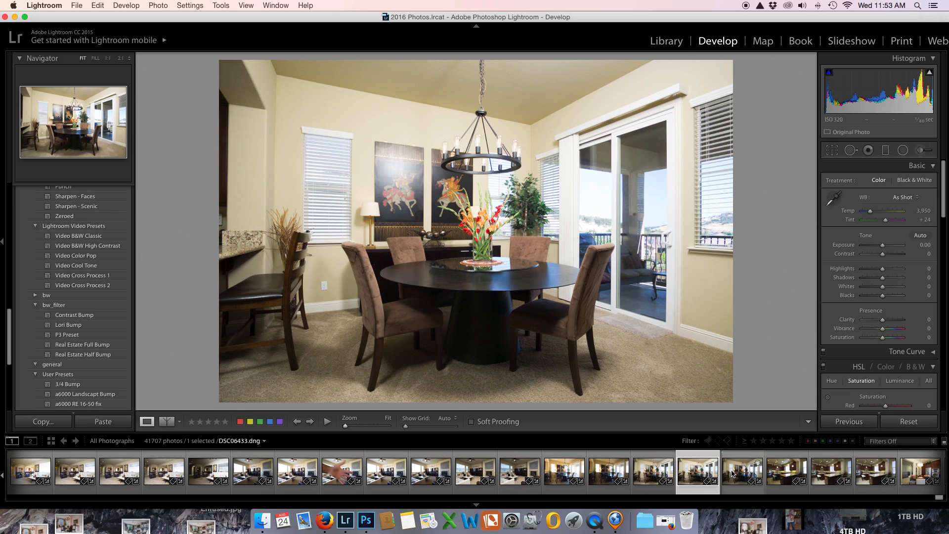
click(649, 476)
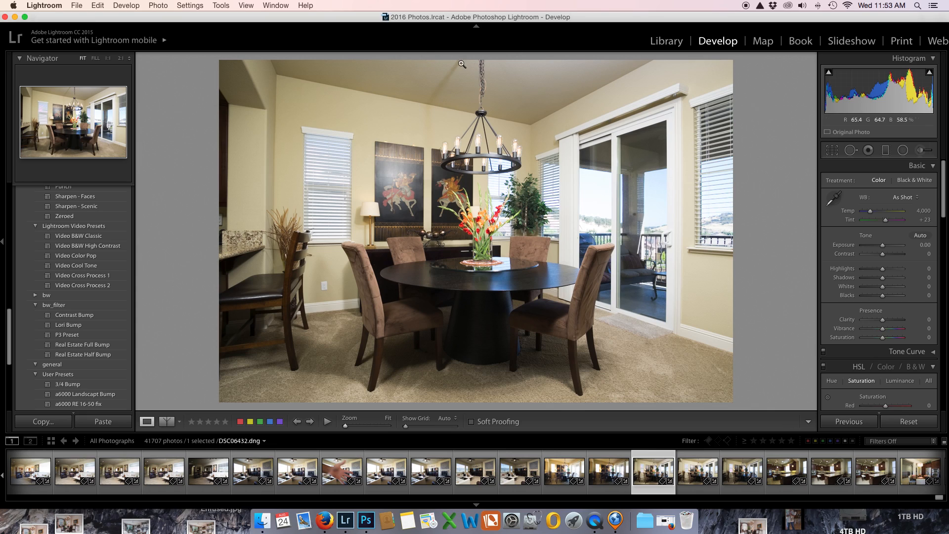
Step: Give the dining-room exposure DSC06434.dng a one-star rating
key(Right)
key(Right)
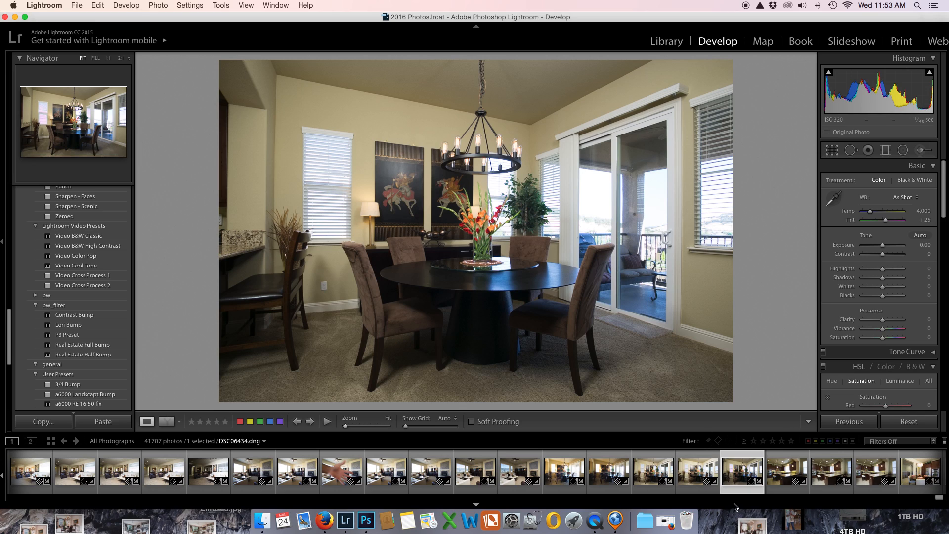
key(1)
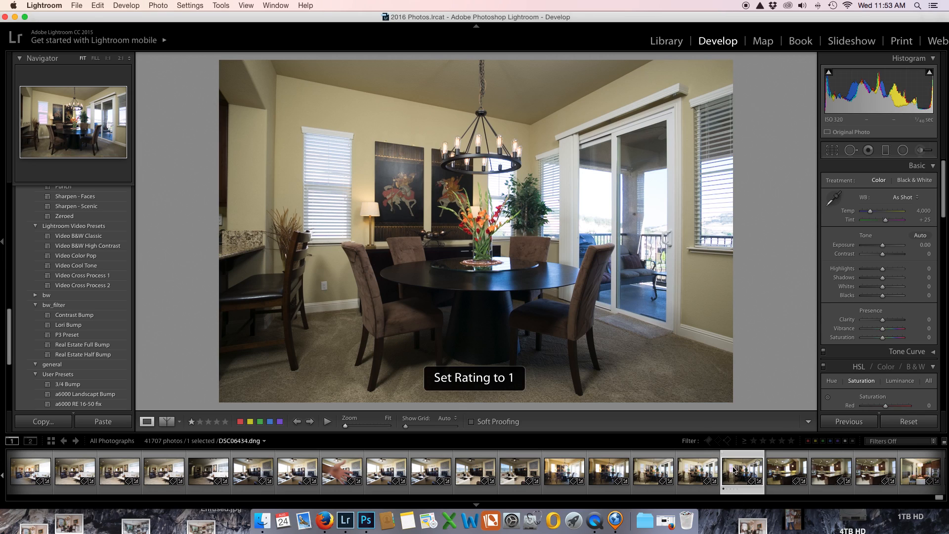
Step: Compare the warm-lit dining-room exposures DSC06430.dng and DSC06431.dng, and select DSC06431.dng
click(572, 474)
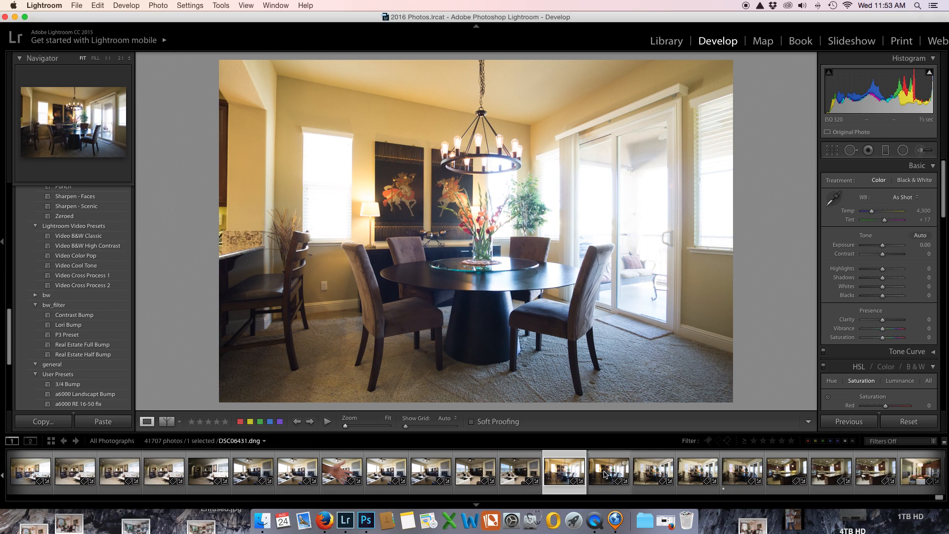
click(605, 475)
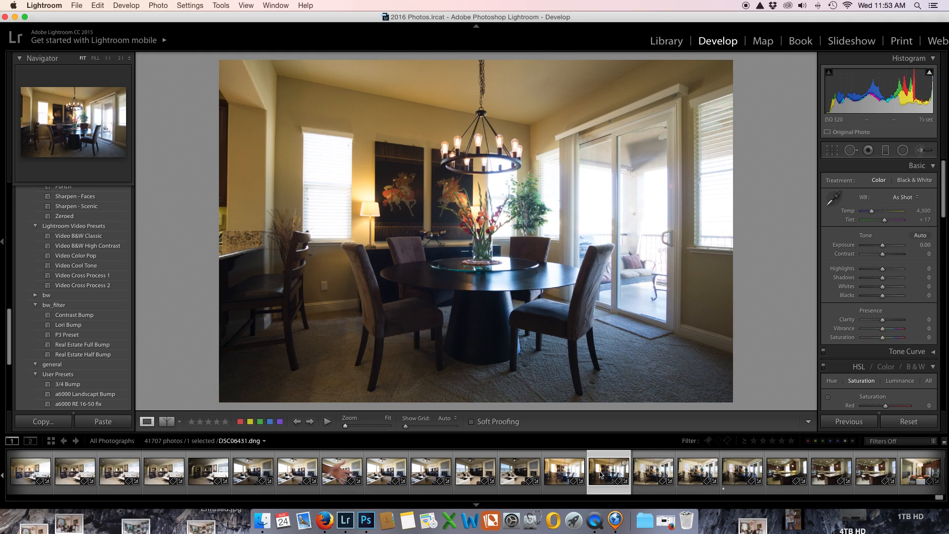
click(568, 474)
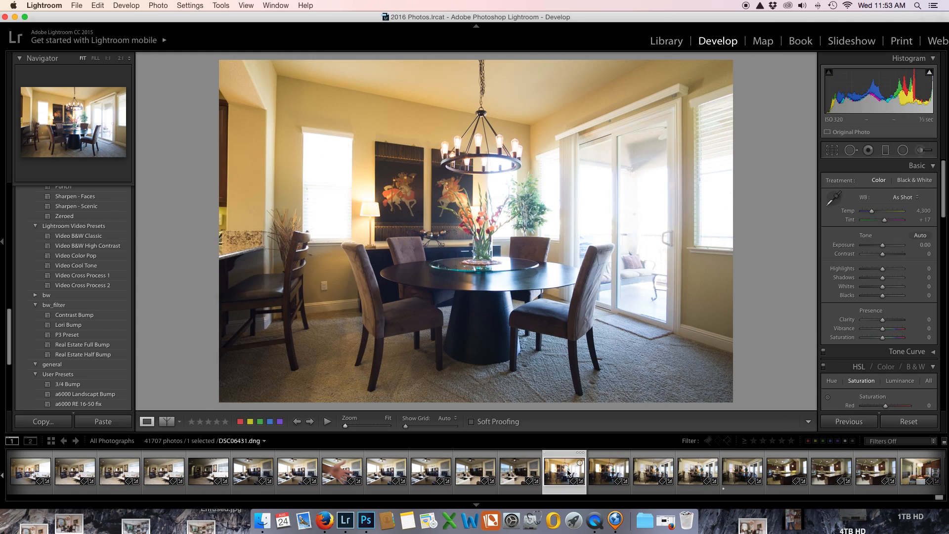
click(595, 475)
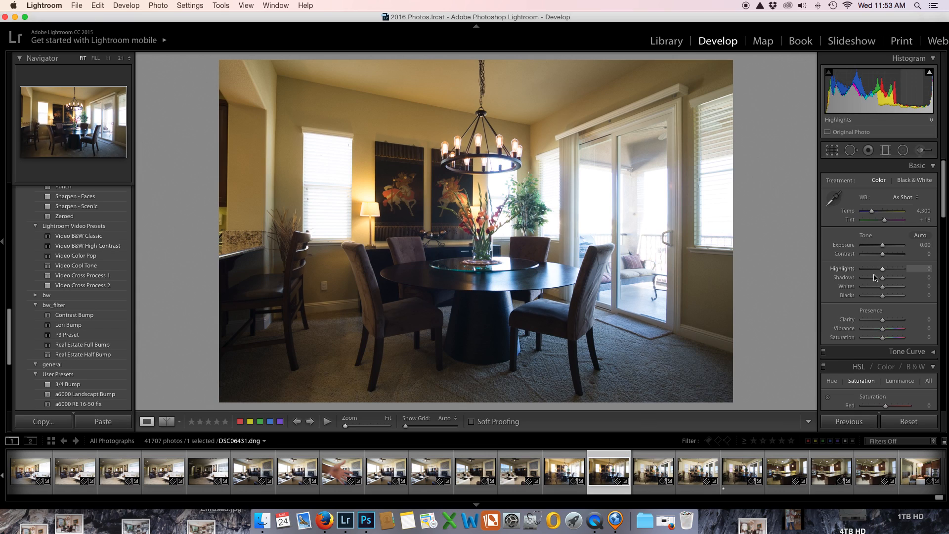
Step: Try brightening DSC06431.dng with highlights −100, exposure +0.65, clarity +19 and contrast +11
drag(884, 270, 888, 250)
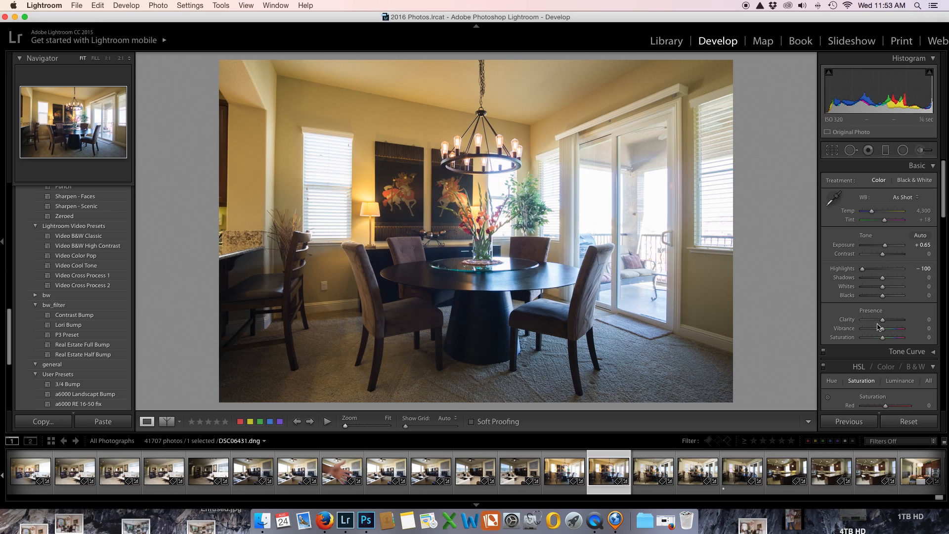
drag(884, 323, 889, 324)
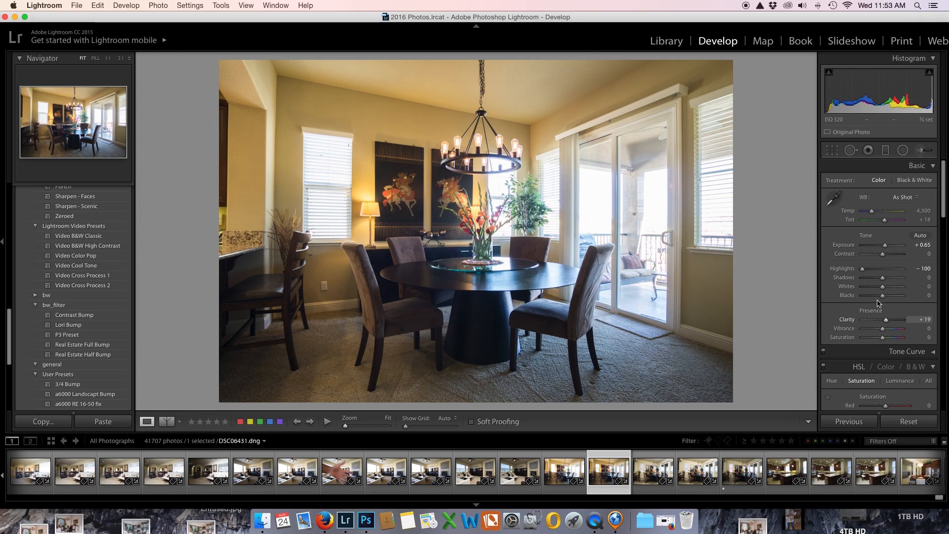
drag(884, 255, 886, 256)
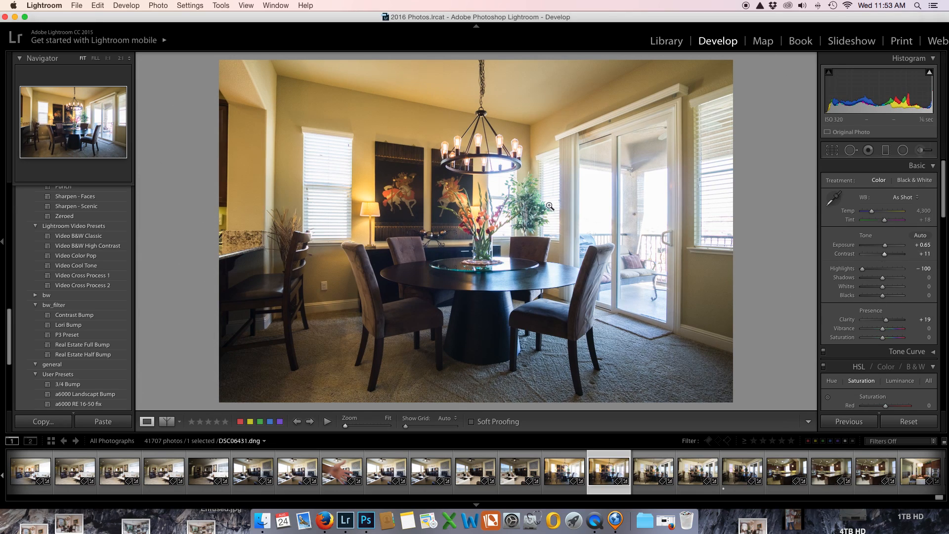
Step: Compare the edited DSC06431.dng with its original in a before/after split view, and reset all its adjustments
click(165, 425)
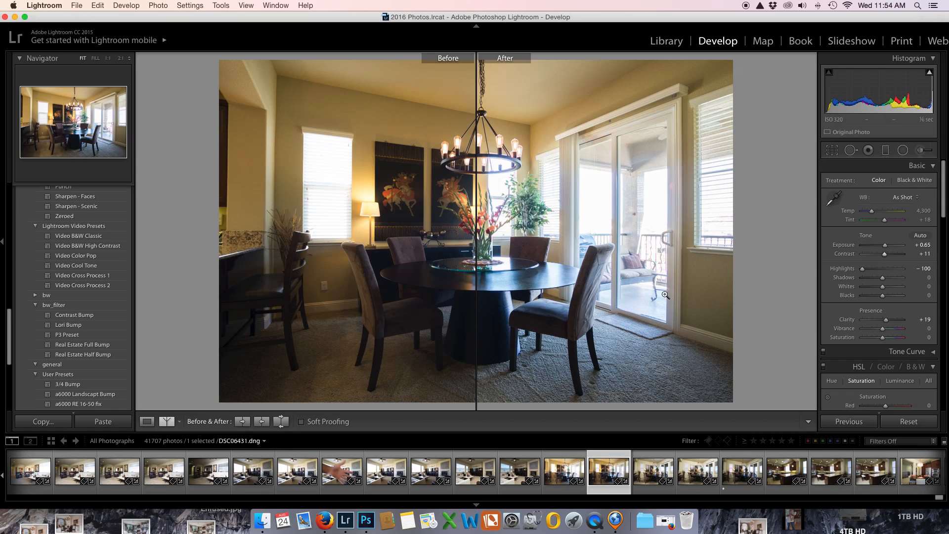
click(156, 421)
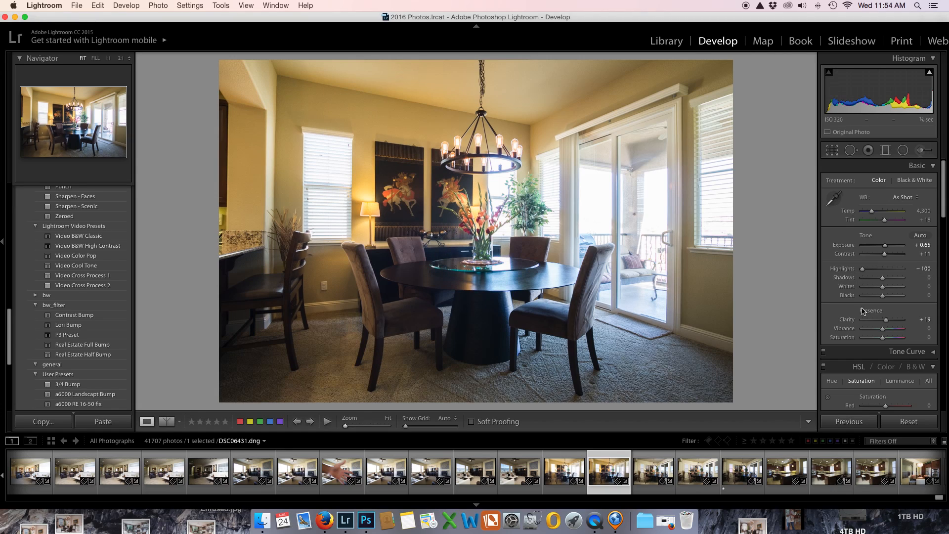
click(909, 421)
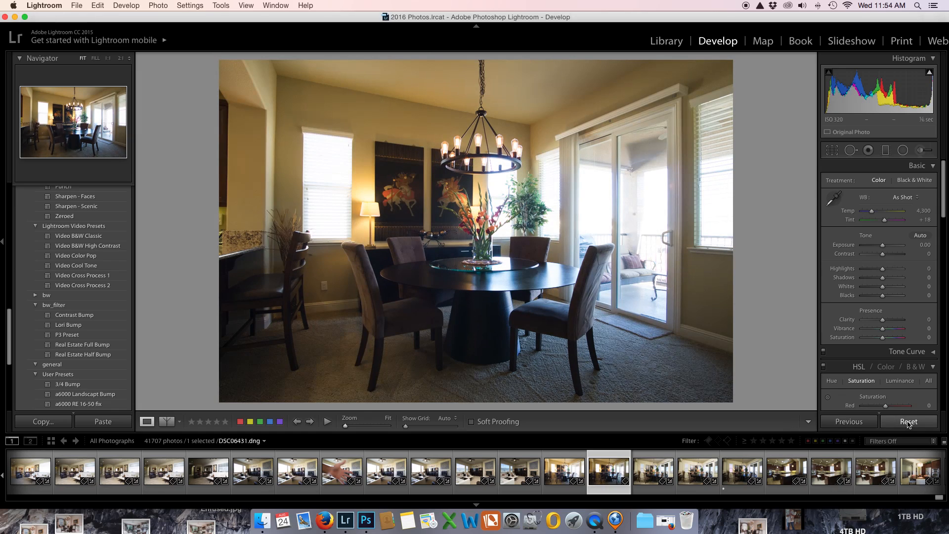
Step: Correct the tone of DSC06431.dng with dehaze +36, exposure +0.95 and highlights −100
scroll(889, 284, down, 10)
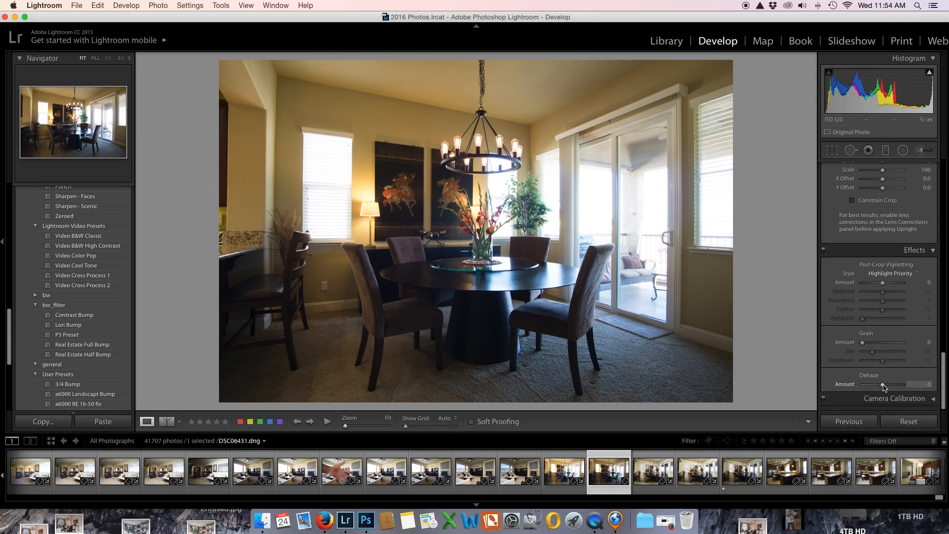
drag(884, 387, 890, 387)
scroll(893, 249, up, 10)
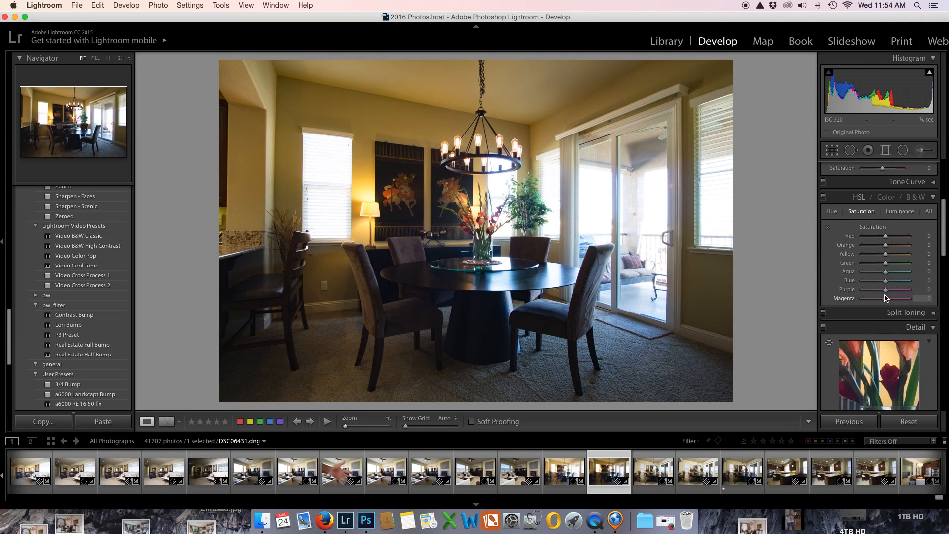
drag(884, 249, 888, 249)
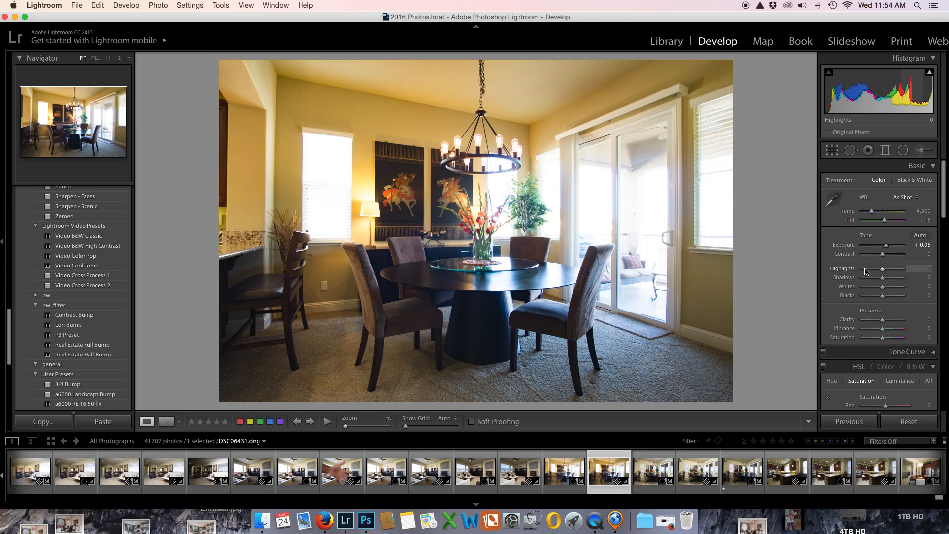
drag(869, 270, 862, 270)
Step: Reduce the blue saturation of DSC06431.dng and set its blue luminance to −23
scroll(876, 327, down, 5)
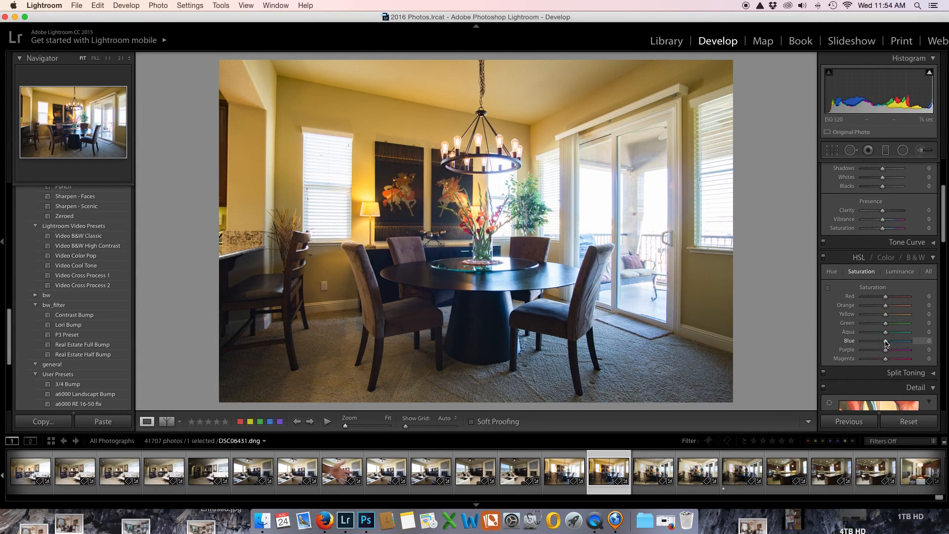
drag(881, 343, 874, 343)
click(890, 273)
drag(887, 341, 880, 342)
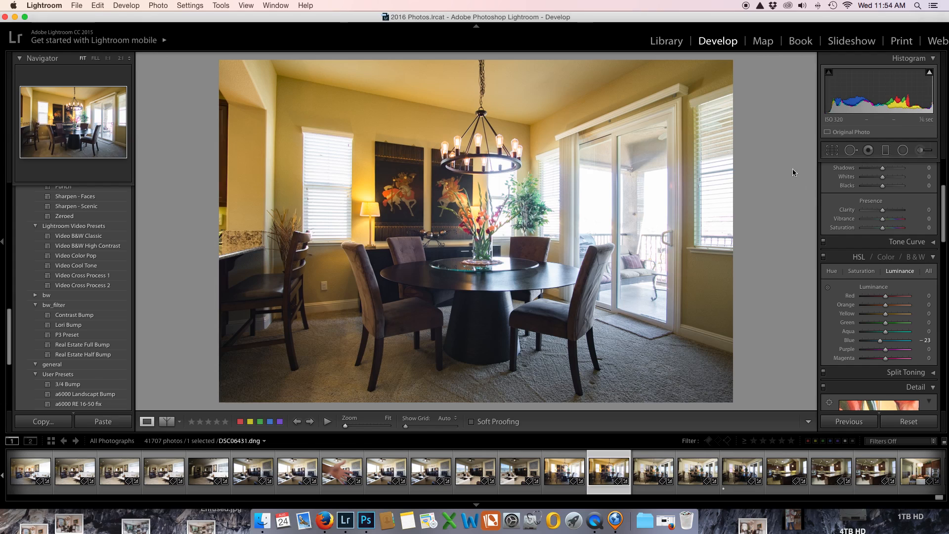
scroll(884, 277, up, 5)
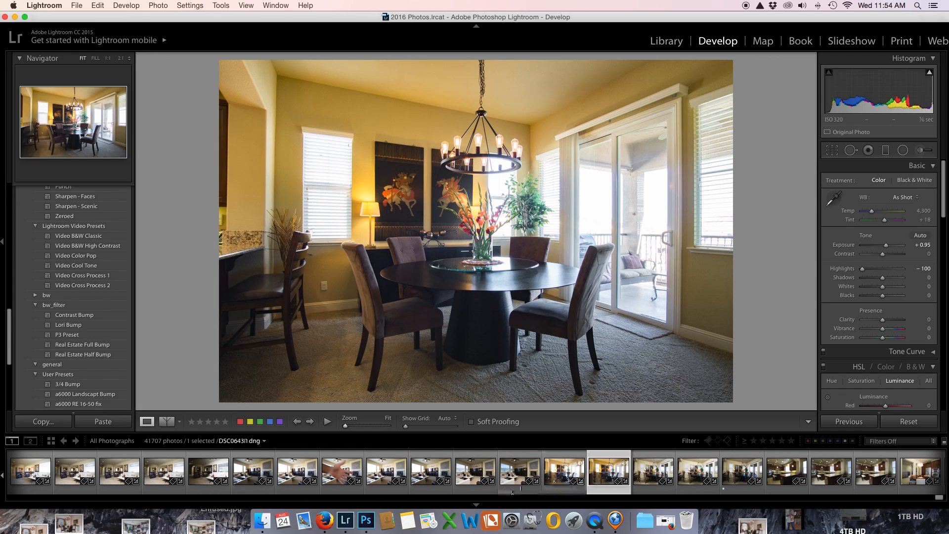
Step: Give DSC06431.dng a one-star rating and add DSC06434.dng to the selection
key(1)
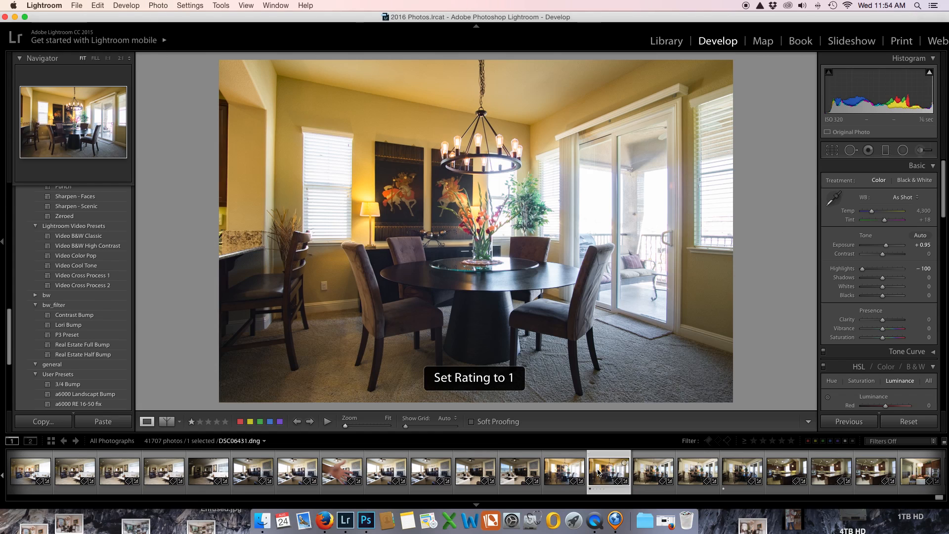
super+click(741, 475)
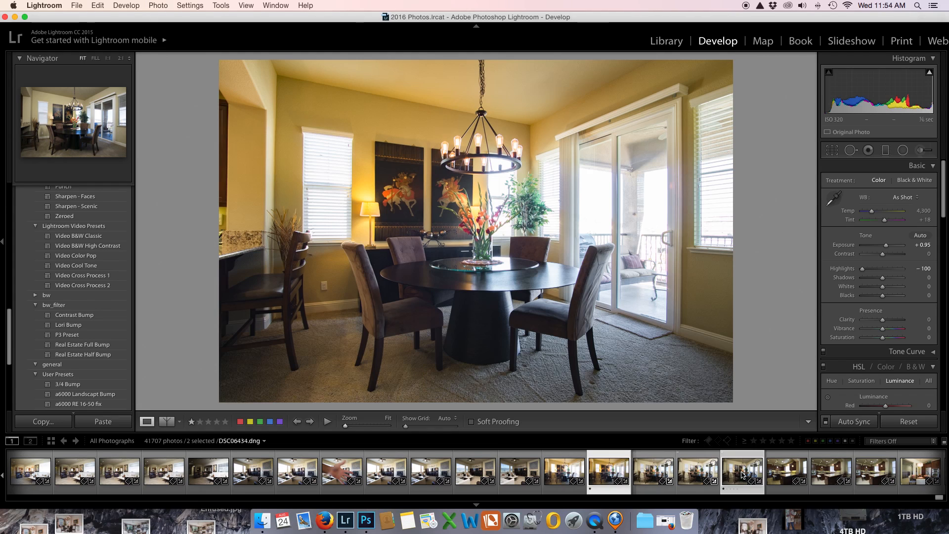
Step: Compare the colours of DSC06434.dng and DSC06431.dng with both kept selected, ending on DSC06431.dng
click(741, 475)
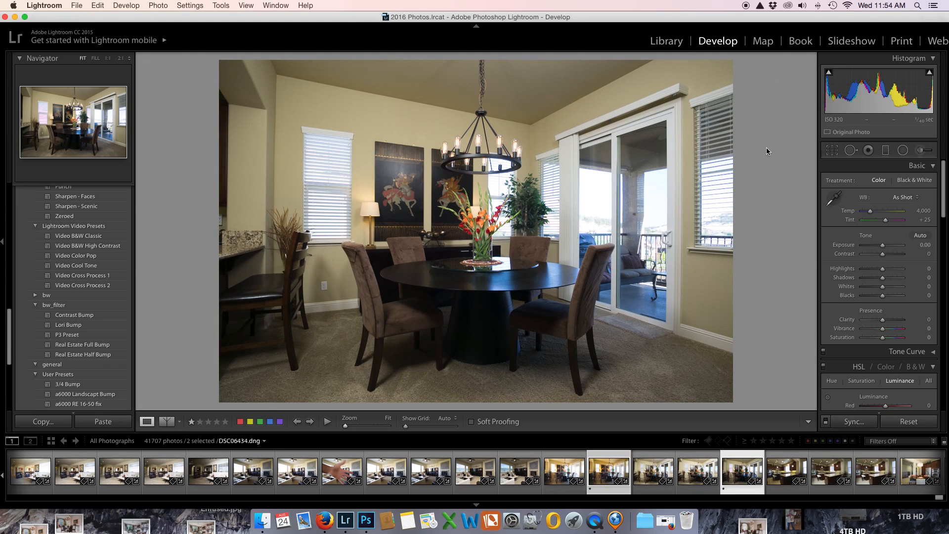
key(super+shift+v)
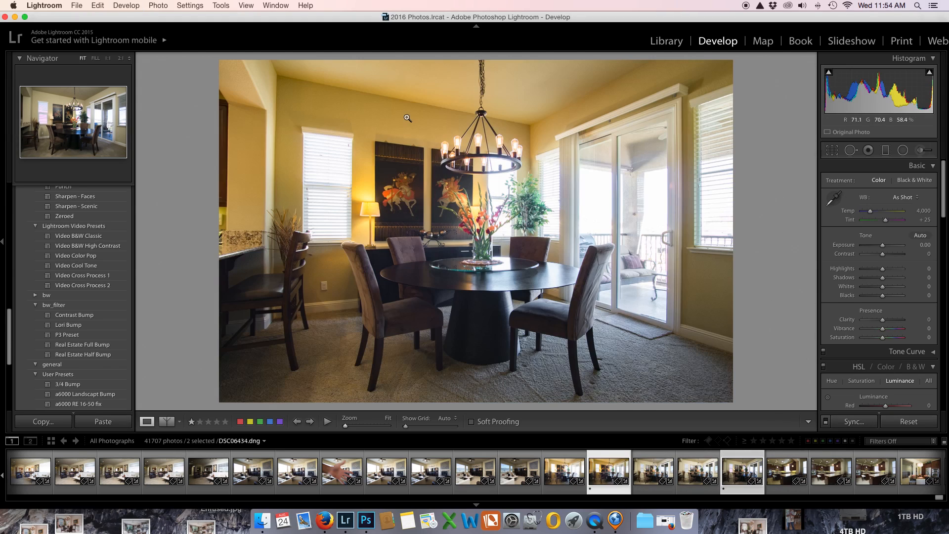
key(Right)
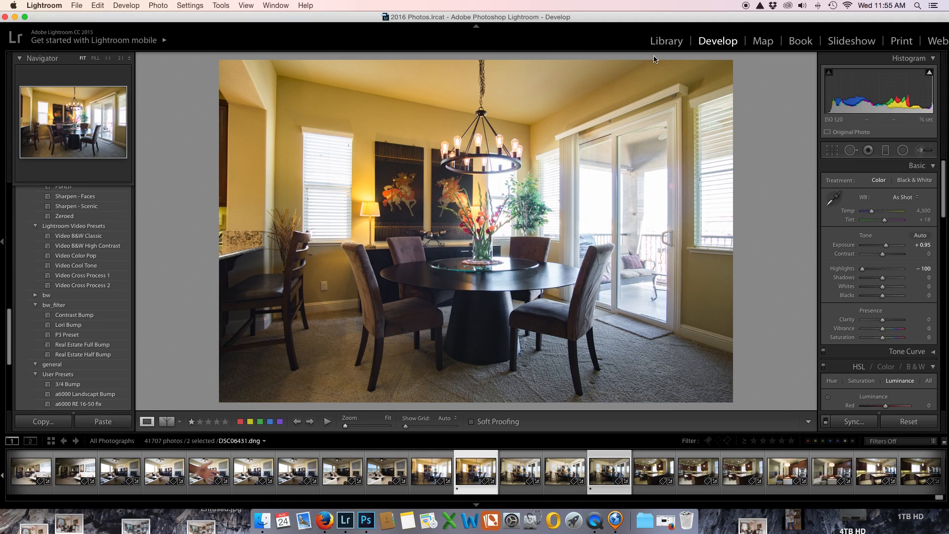
Step: Neutralize the white balance of DSC06431.dng by sampling the white baseboard below the window, and lower the blue saturation further
click(838, 196)
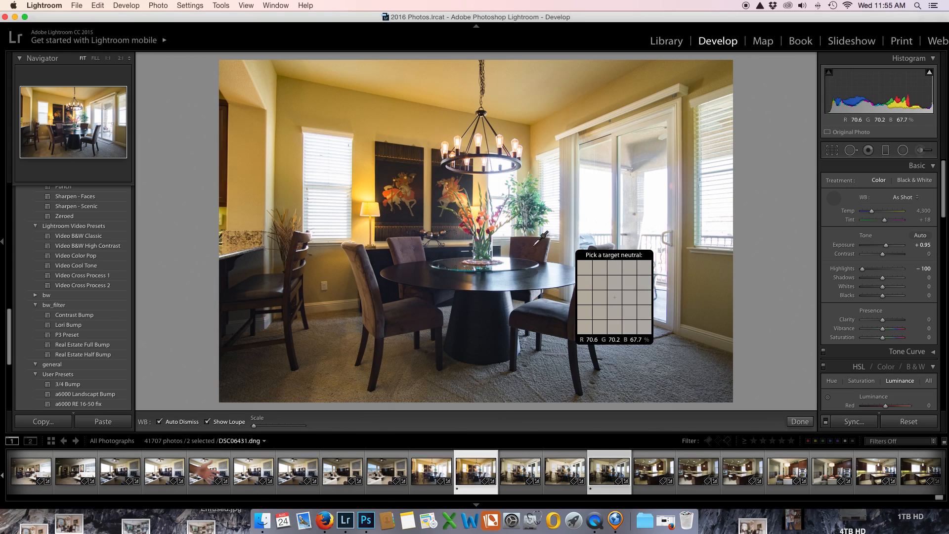
click(334, 306)
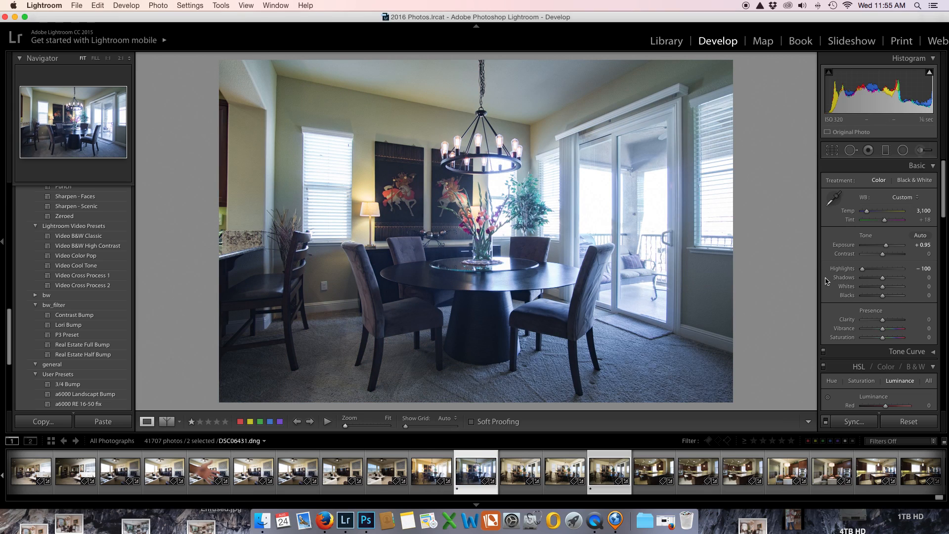
scroll(875, 312, down, 3)
scroll(875, 312, down, 2)
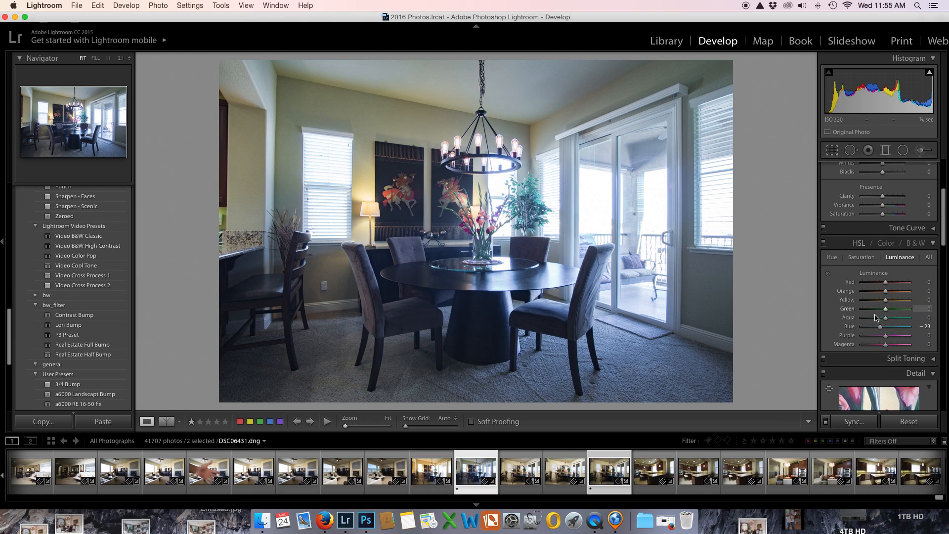
click(853, 258)
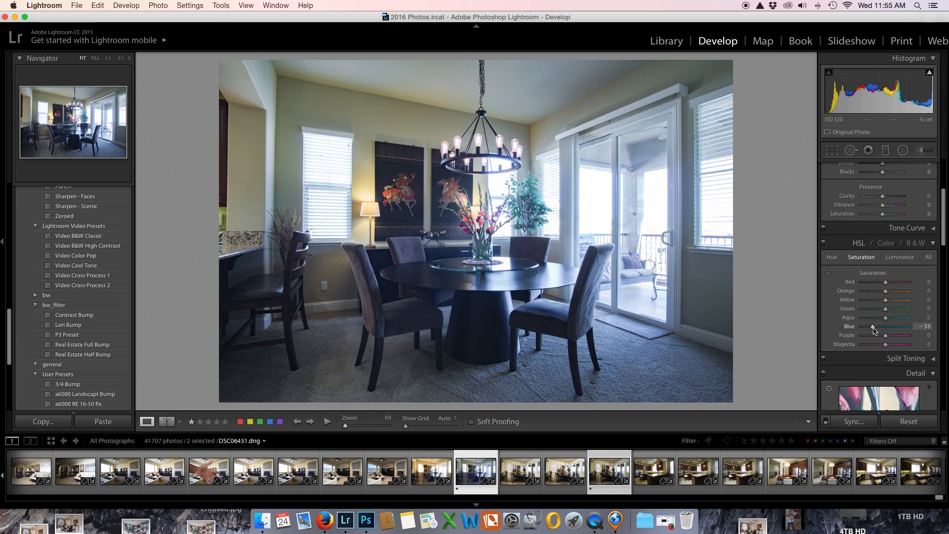
drag(871, 330, 869, 330)
scroll(872, 330, up, 5)
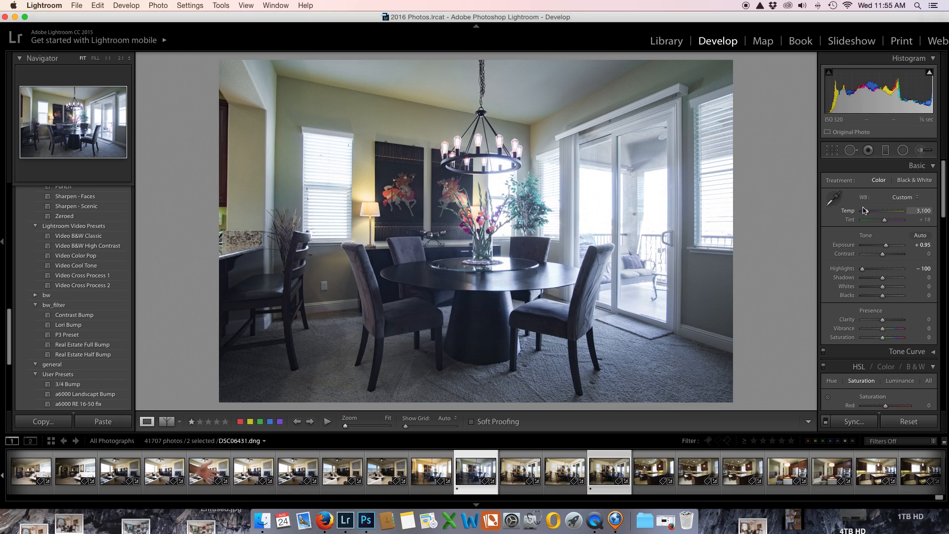
Step: Set the colour temperature of DSC06431.dng to 3,015 and its dehaze amount to +42
drag(869, 213, 868, 214)
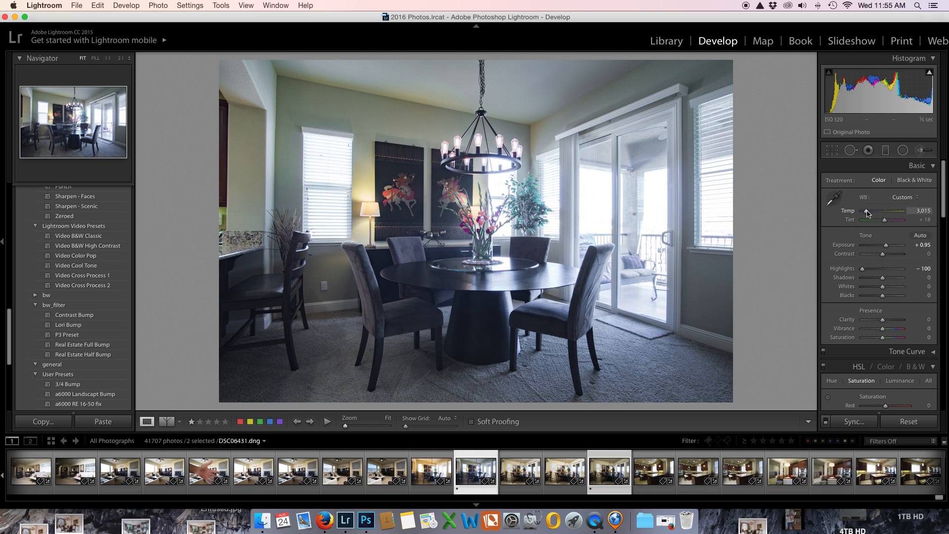
scroll(866, 257, down, 15)
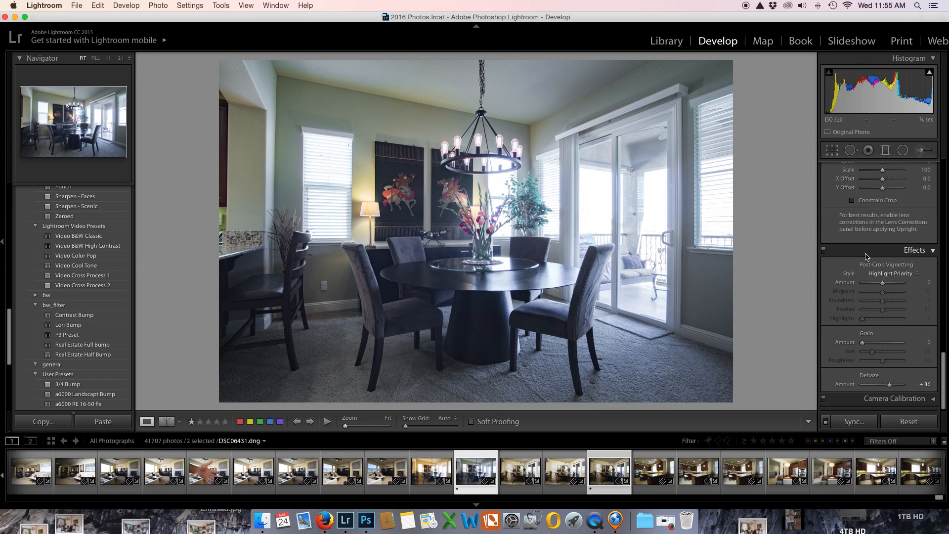
drag(890, 388, 893, 388)
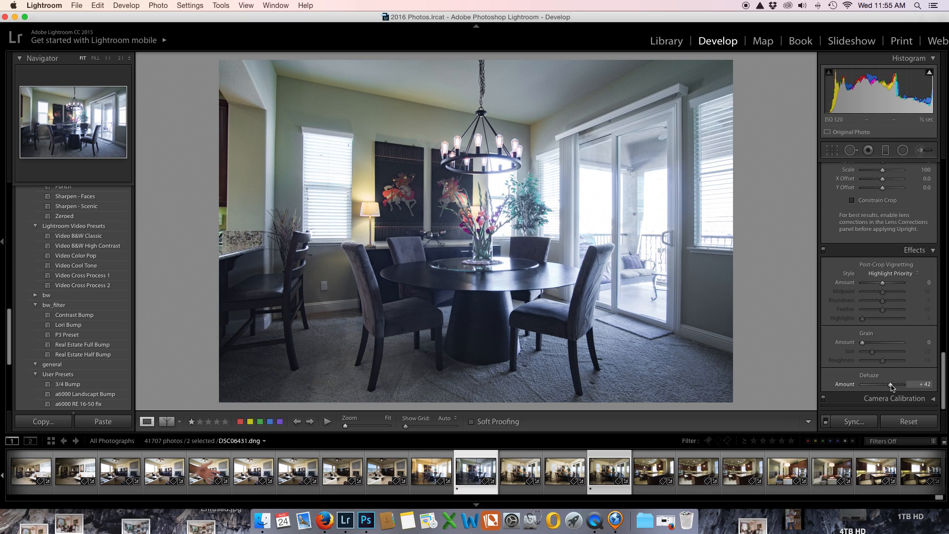
Step: Switch to DSC06434.dng with both exposures still selected, and open the pair as layers in one Photoshop document
key(super+Right)
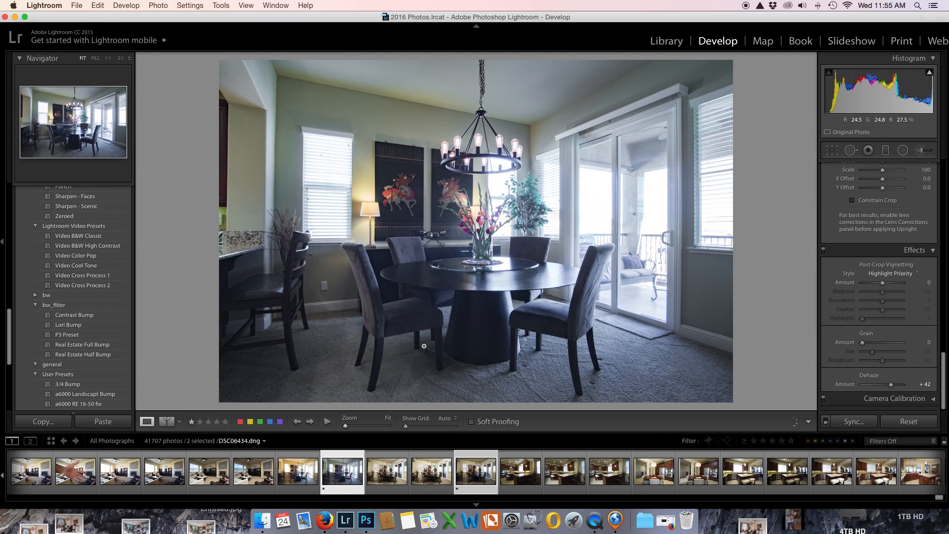
key(super+Right)
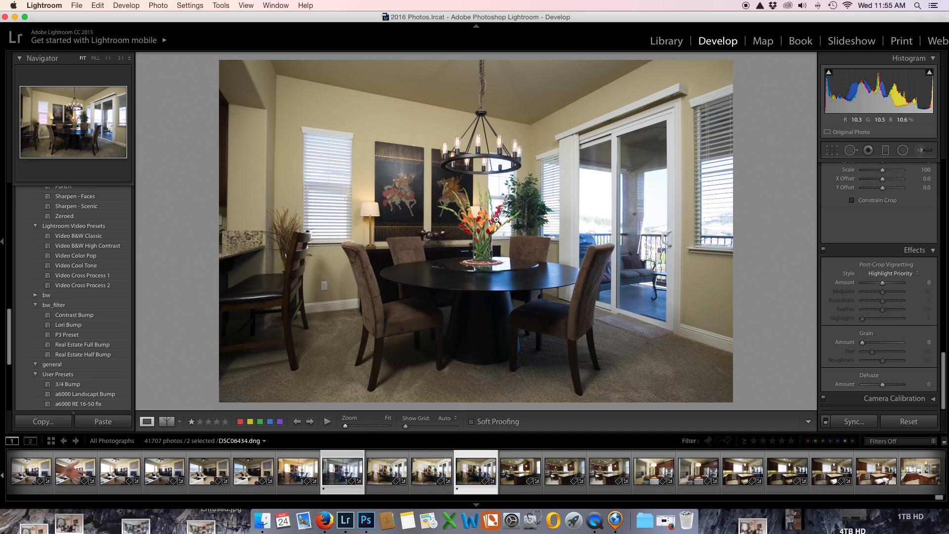
right_click(496, 219)
mouse_move(549, 289)
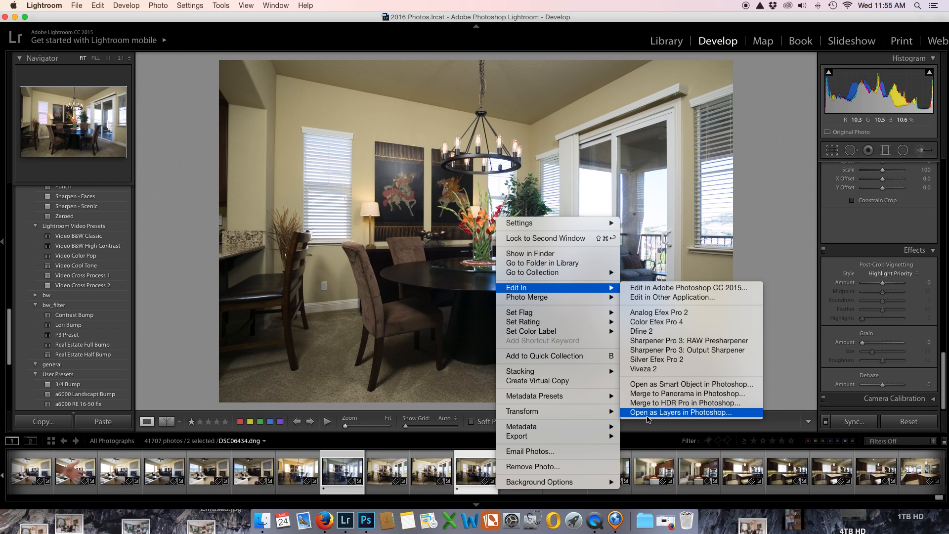
click(649, 413)
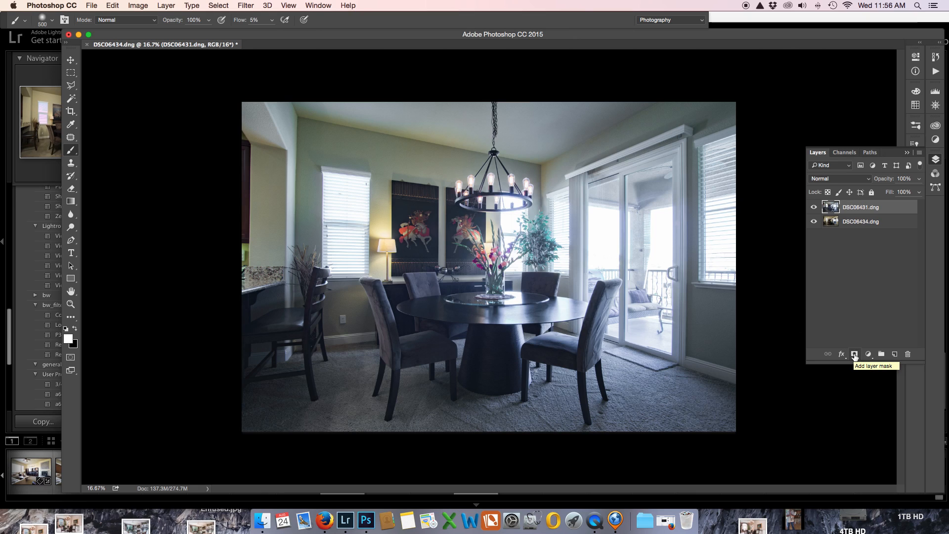
Step: Add a black layer mask that hides the DSC06431.dng layer, and enlarge the brush to 1200
alt+click(855, 355)
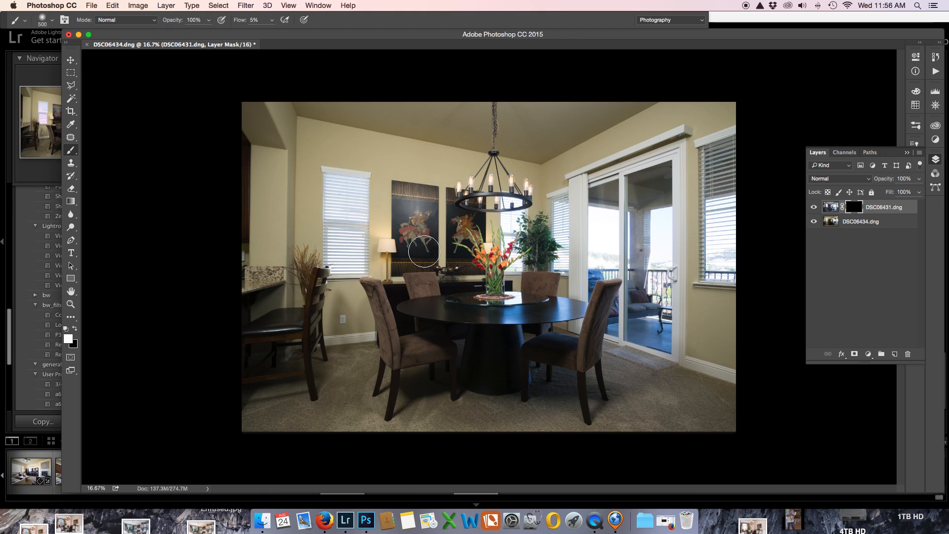
key(bracketright)
key(bracketright)
key(bracketright)
key(bracketright)
key(bracketright)
key(bracketright)
key(bracketright)
Step: Paint white at 5% flow on the mask over the carpet, chairs, table, patio door, bar counter and flowers to blend in DSC06431.dng
mouse_move(426, 365)
mouse_down()
mouse_move(558, 378)
mouse_move(395, 364)
mouse_move(507, 364)
mouse_move(455, 358)
mouse_move(470, 351)
mouse_move(388, 349)
mouse_move(582, 382)
mouse_move(619, 348)
mouse_move(588, 403)
mouse_move(590, 353)
mouse_move(582, 385)
mouse_move(569, 378)
mouse_move(629, 383)
mouse_move(659, 250)
mouse_move(656, 353)
mouse_move(659, 319)
mouse_move(686, 375)
mouse_move(710, 315)
mouse_move(716, 339)
mouse_up()
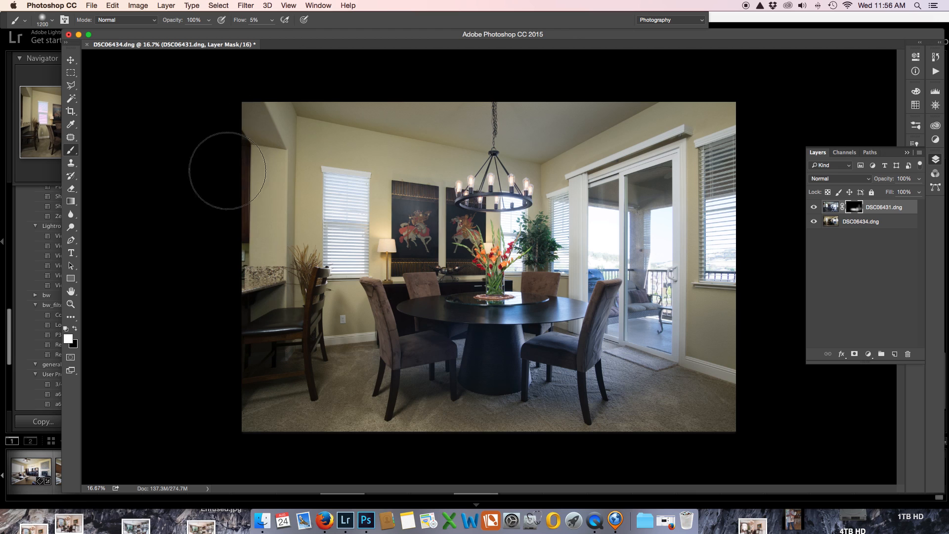
mouse_move(241, 256)
mouse_down()
mouse_move(249, 278)
mouse_move(235, 210)
mouse_move(241, 191)
mouse_move(230, 179)
mouse_move(260, 178)
mouse_move(271, 267)
mouse_move(245, 245)
mouse_move(256, 270)
mouse_move(270, 175)
mouse_move(276, 250)
mouse_move(290, 117)
mouse_move(291, 380)
mouse_move(370, 334)
mouse_up()
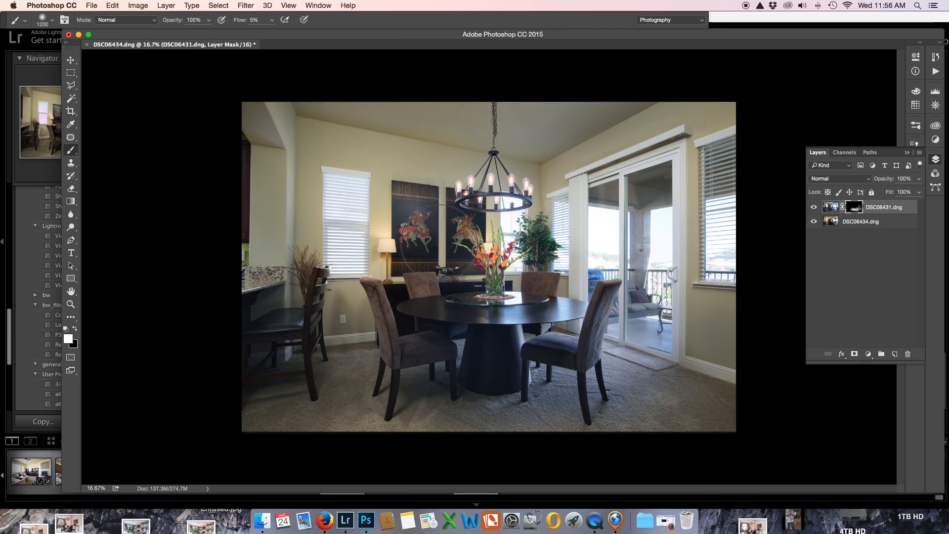
mouse_move(487, 265)
mouse_down()
mouse_move(548, 268)
mouse_move(535, 268)
mouse_move(542, 329)
mouse_up()
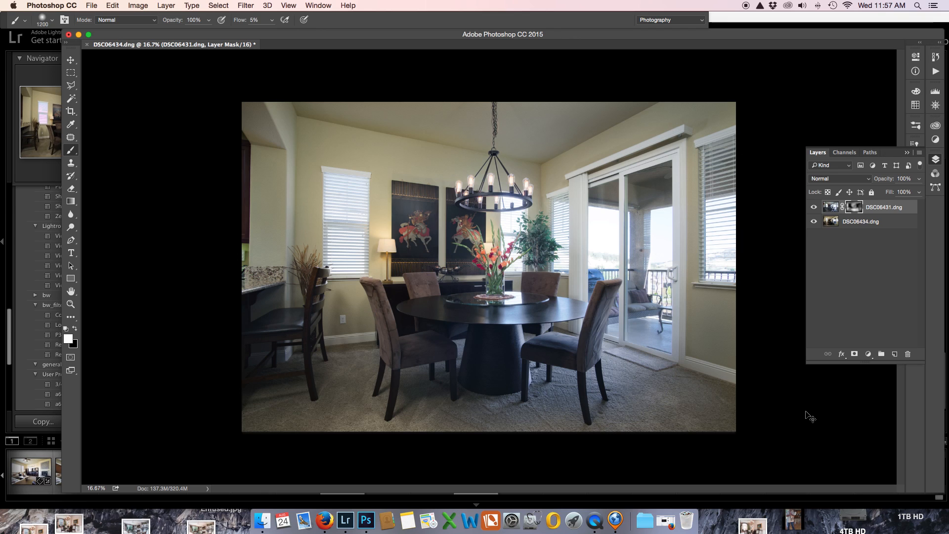
Step: Save the blended dining-room image and close its document
key(super+s)
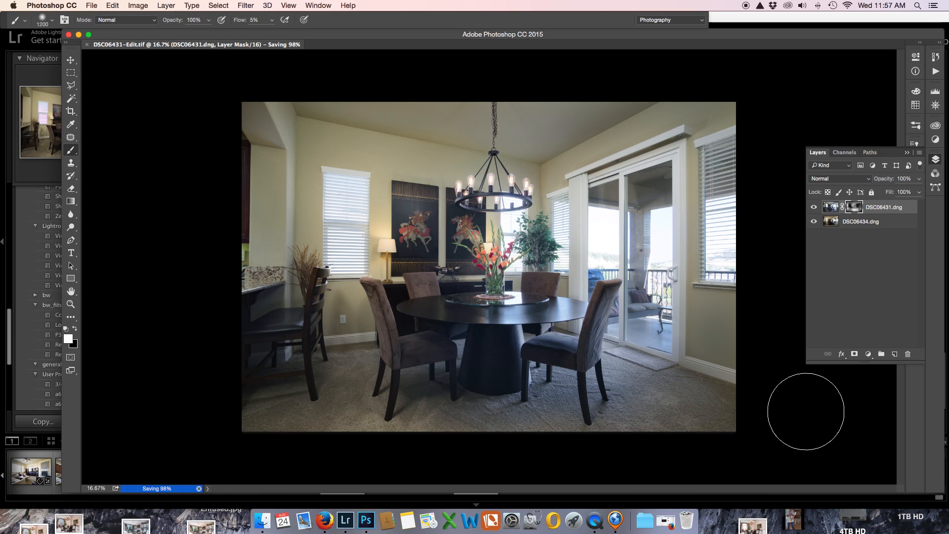
key(super+w)
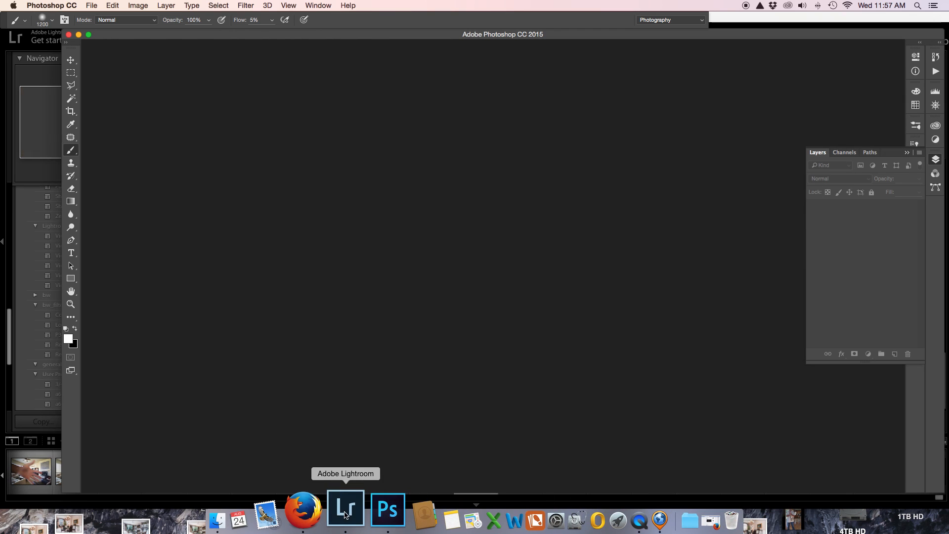
Step: Switch to Lightroom and tone DSC06431-Edit.tif with Dehaze +33, Whites +47, Blacks −30, Exposure +0.25, Clarity +26 and Vibrance +25
click(345, 516)
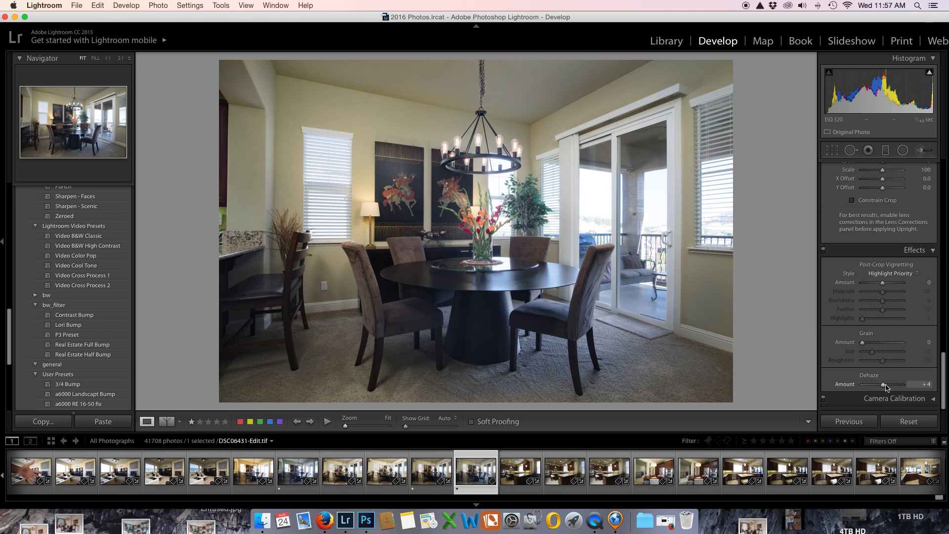
drag(886, 387, 890, 386)
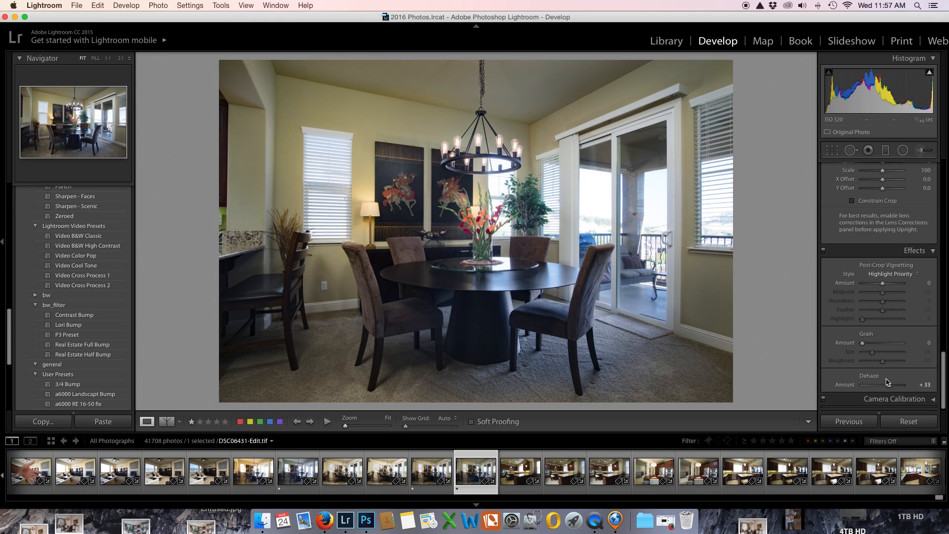
scroll(886, 383, up, 10)
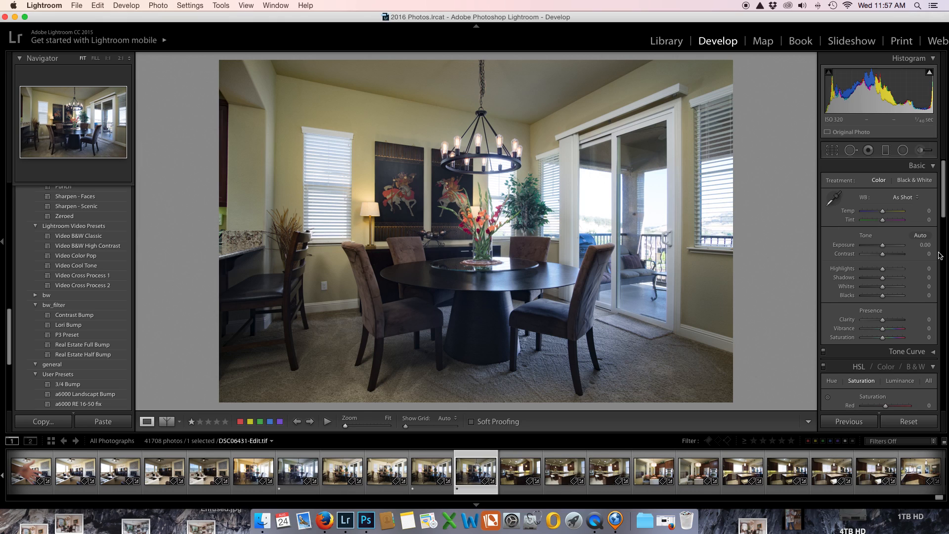
drag(886, 289, 877, 297)
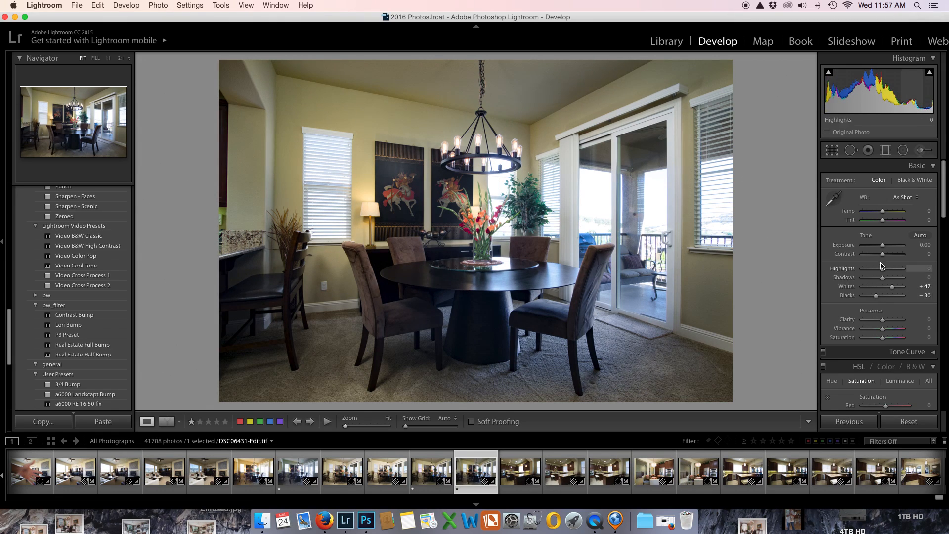
drag(885, 248, 884, 249)
drag(884, 322, 889, 330)
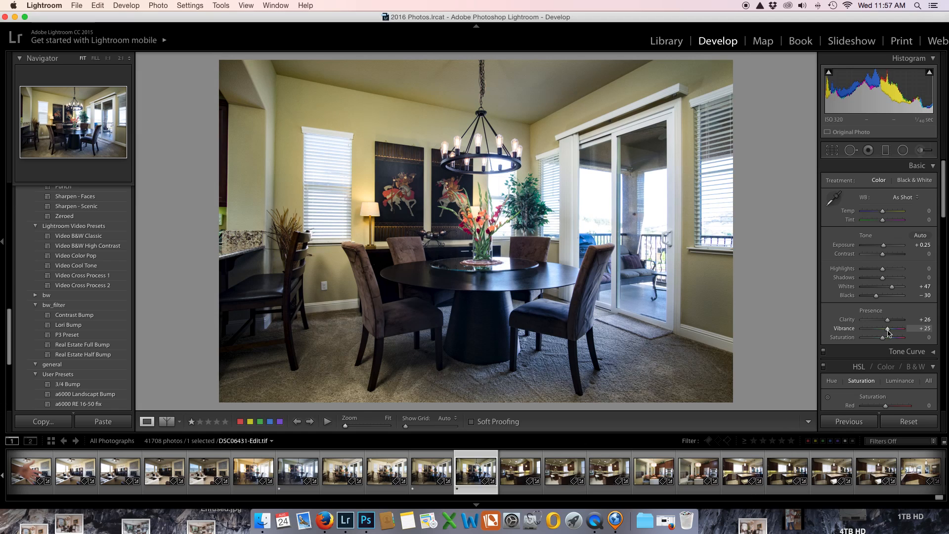
Step: Compare the toned DSC06431-Edit.tif blend with the DSC06434.dng exposure by alternating between the two photos
click(421, 475)
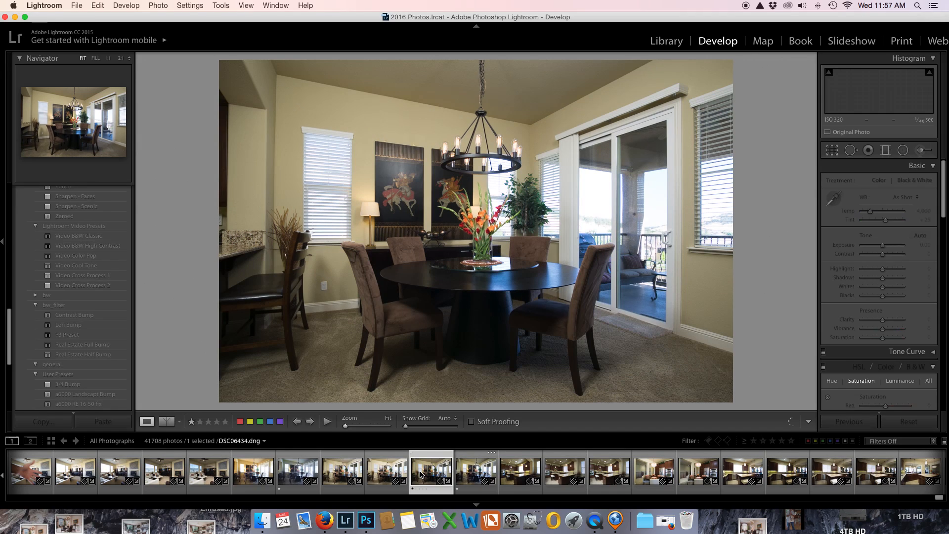
key(Right)
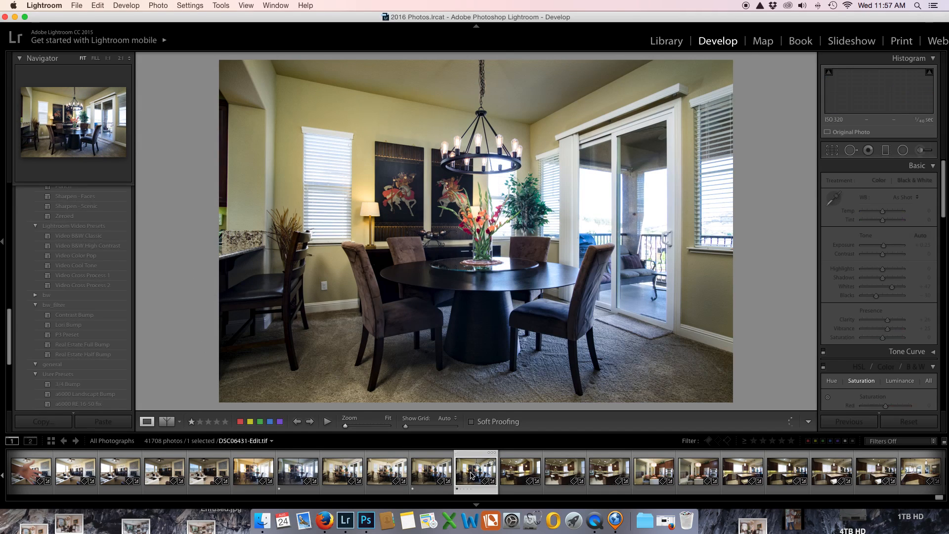
click(436, 474)
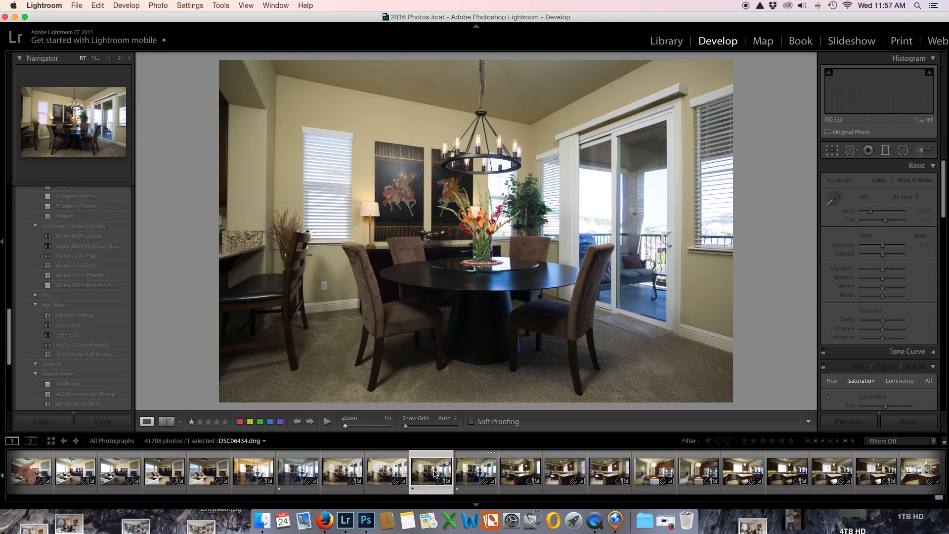
click(463, 476)
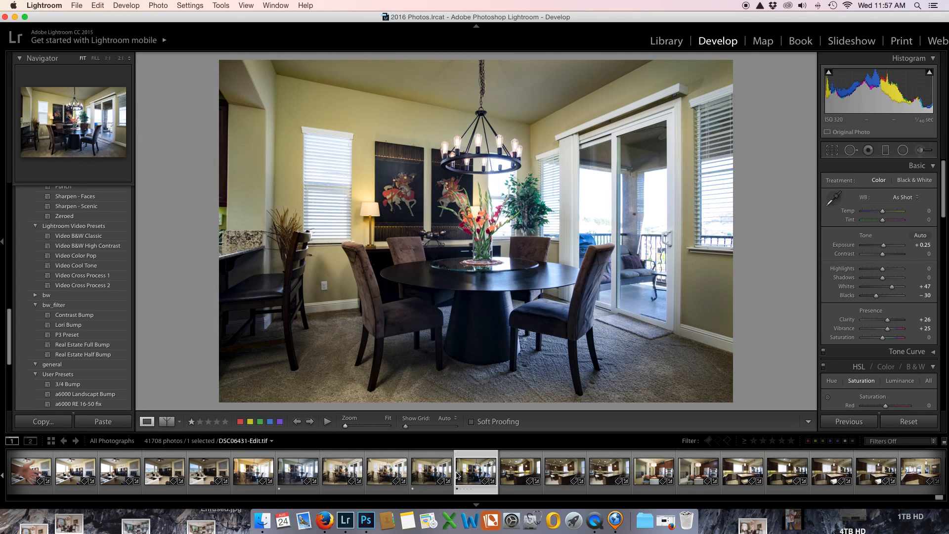
click(423, 476)
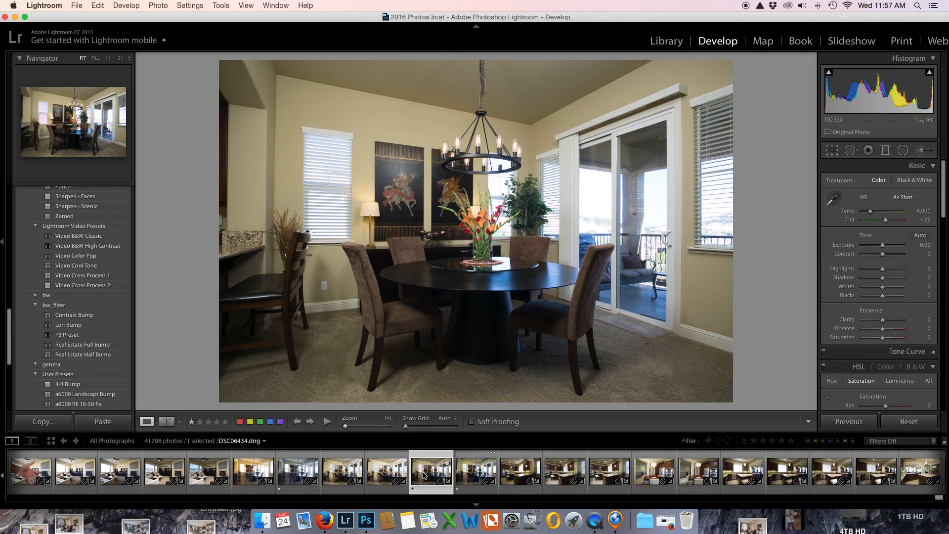
click(471, 476)
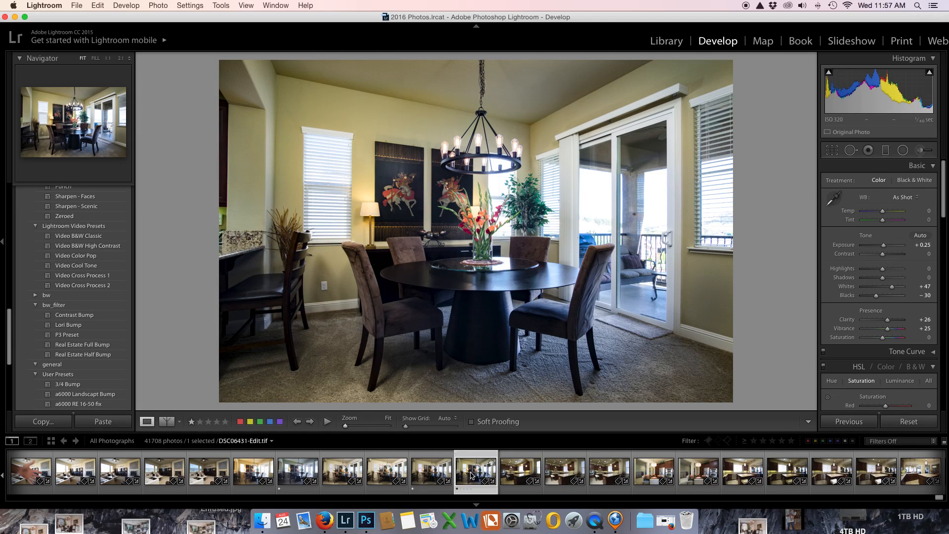
Step: Set the blended image's blue saturation to −21 and Temp to +4, and compare it with DSC06434.dng again
scroll(834, 334, down, 5)
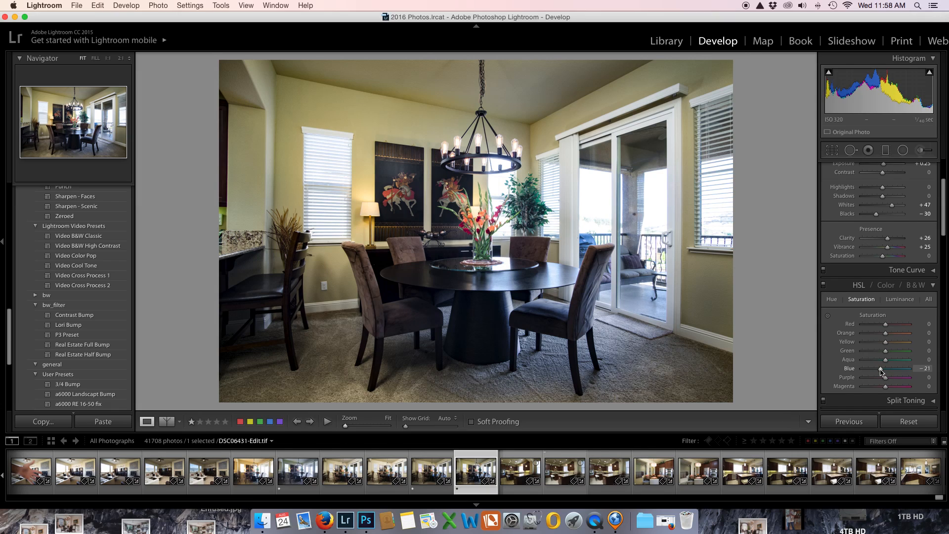
scroll(882, 346, up, 5)
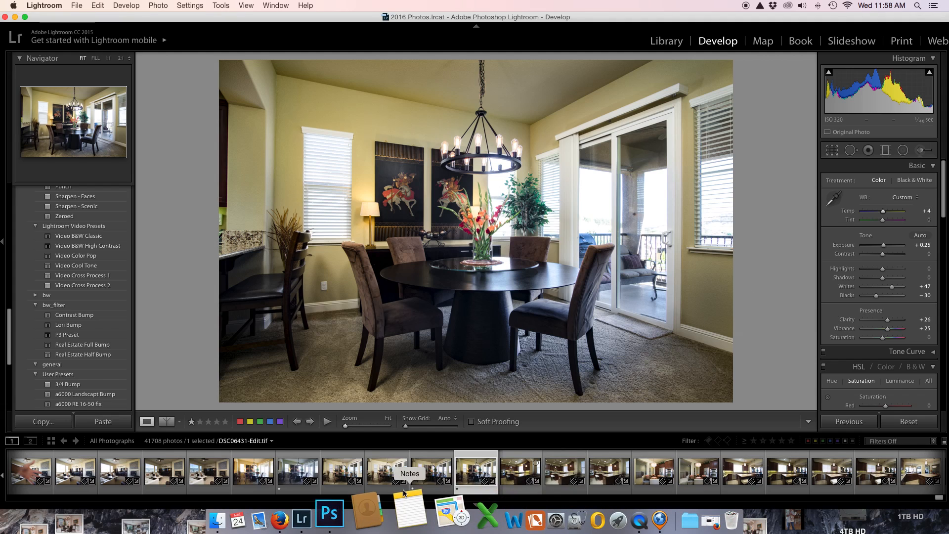
click(435, 477)
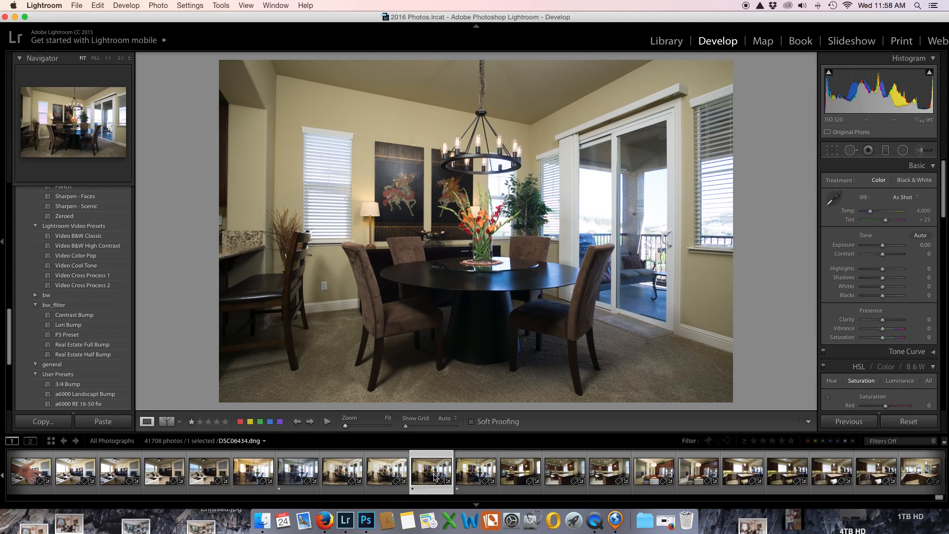
click(474, 476)
click(439, 477)
Step: Select the brighter exposure DSC06432.dng and apply the Real Estate Full Bump preset to it
click(379, 478)
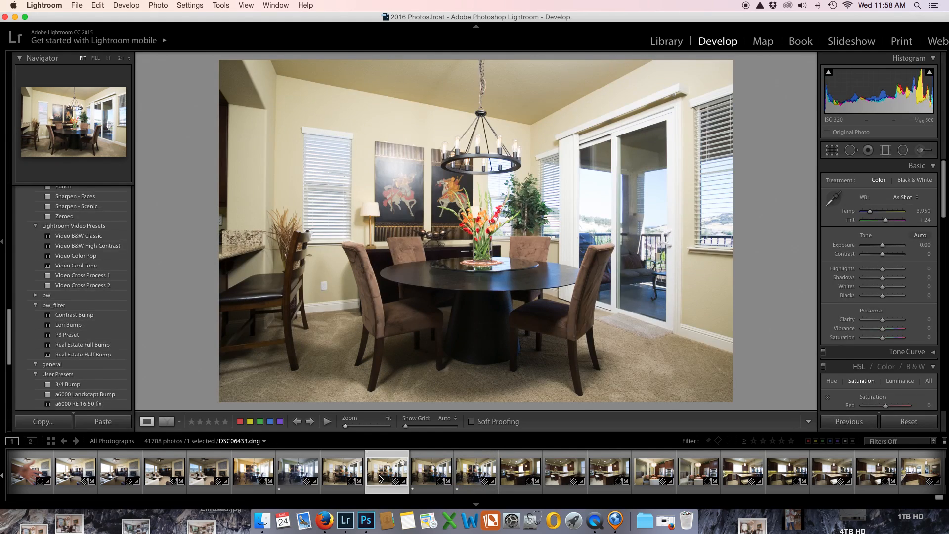
click(346, 476)
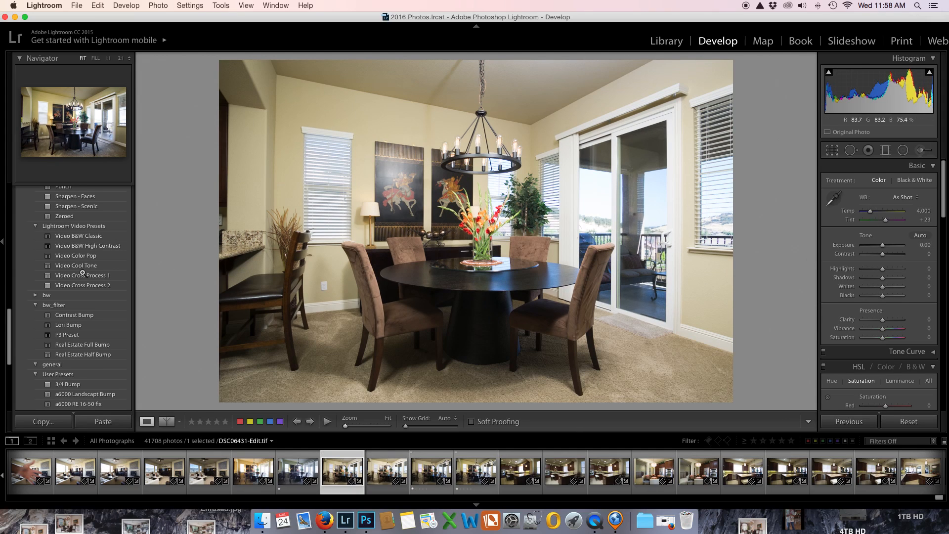
click(89, 346)
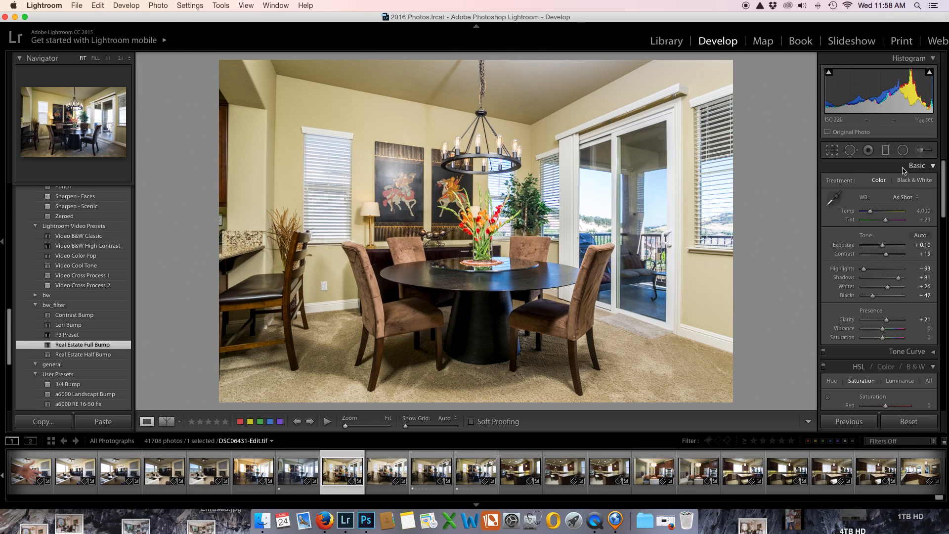
Step: Darken the view through the patio door and windows with the Adjustment Brush at exposure −0.86, using brush sizes 14 and 9
key(k)
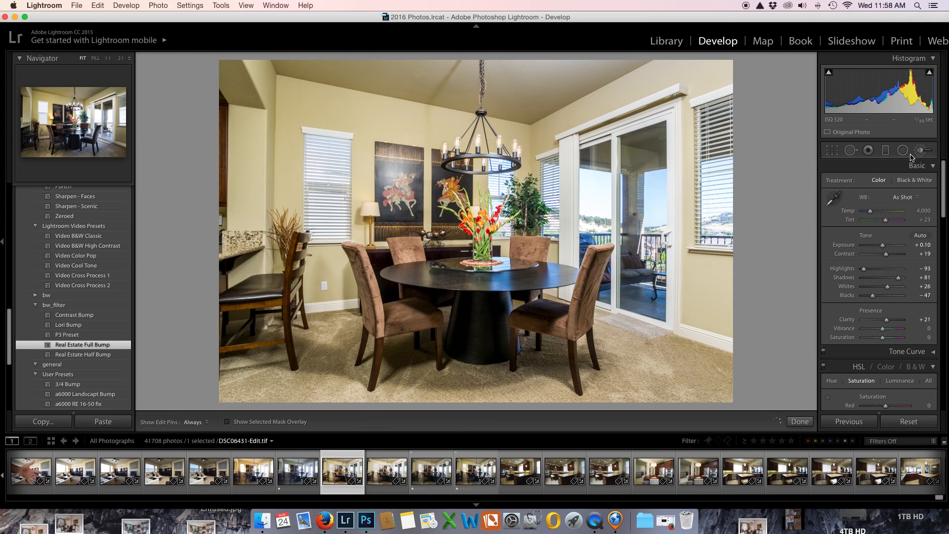
scroll(594, 165, up, 5)
scroll(595, 164, up, 1)
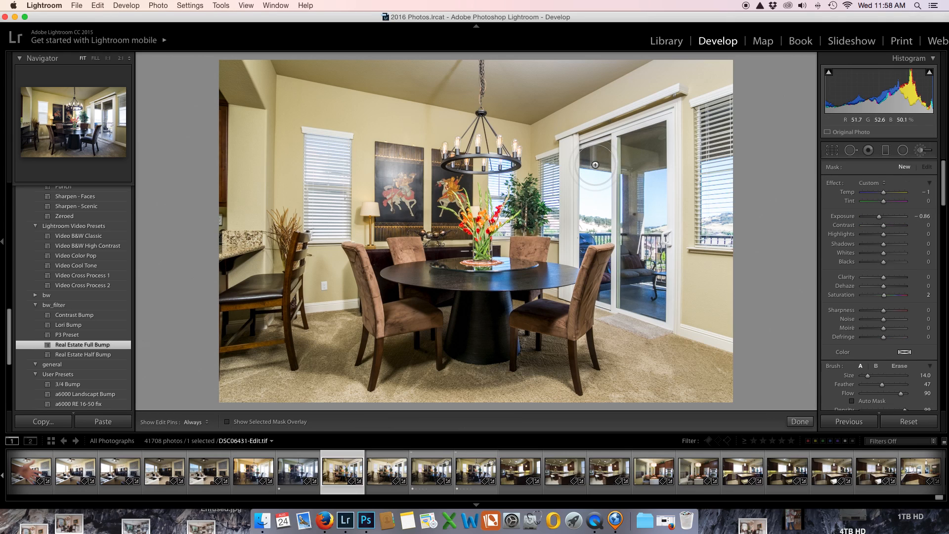
key(h)
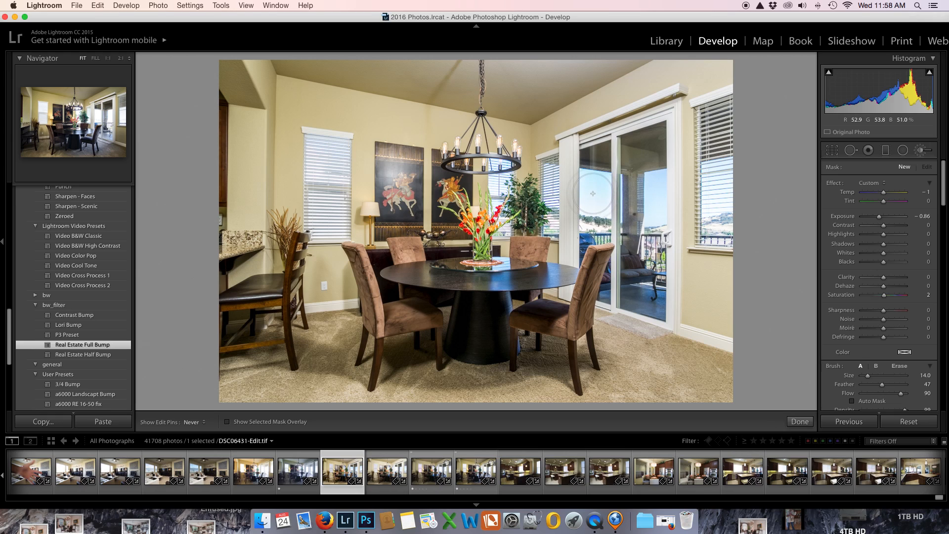
drag(593, 230, 599, 240)
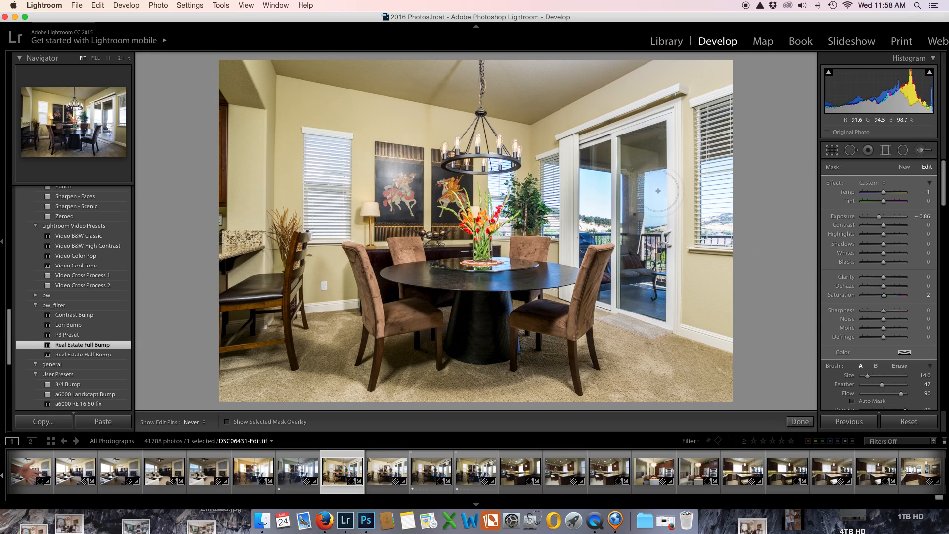
key(h)
mouse_move(717, 175)
mouse_down()
mouse_move(715, 216)
mouse_move(714, 168)
mouse_up()
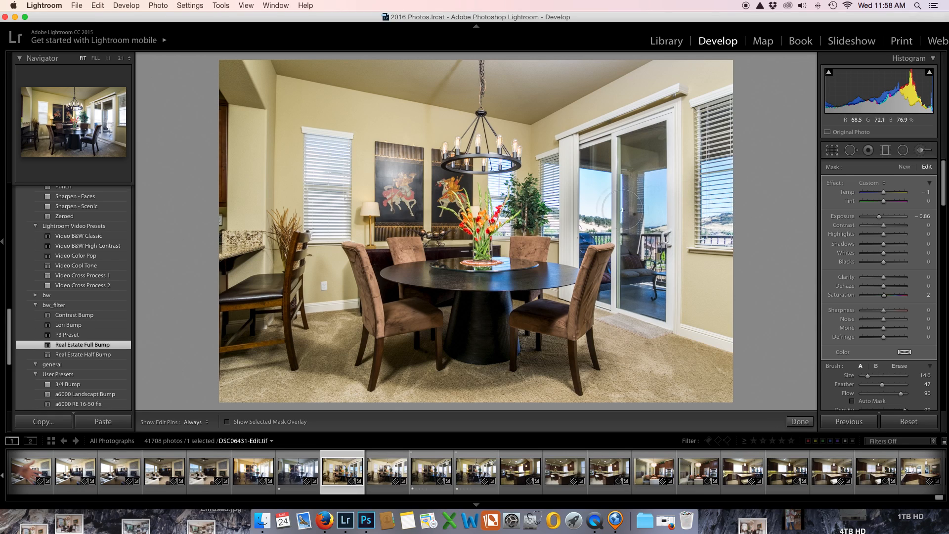
scroll(568, 195, down, 5)
mouse_move(555, 184)
mouse_down()
mouse_move(553, 176)
mouse_move(553, 223)
mouse_move(555, 167)
mouse_up()
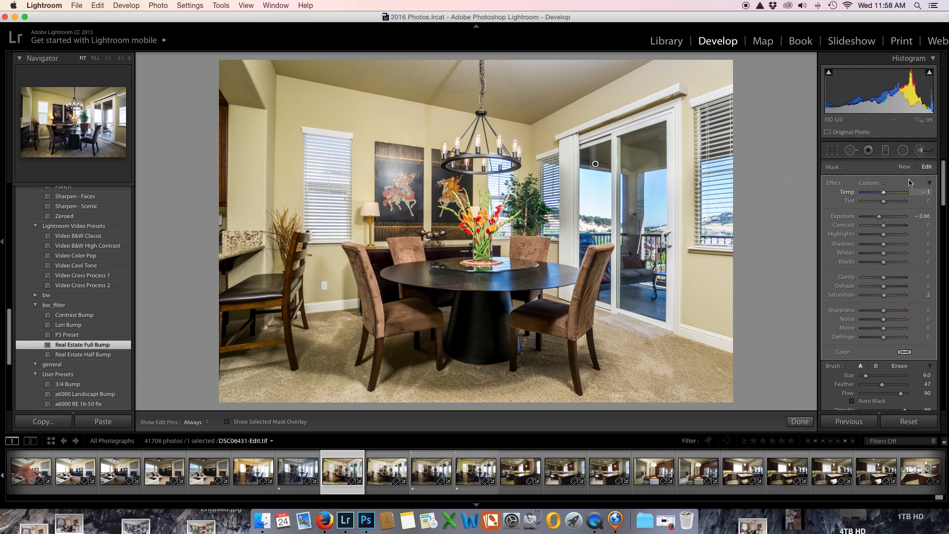
Step: Paint a new brush adjustment with exposure 0.68 and shadows 21 over the patio area seen through the glass door
click(903, 168)
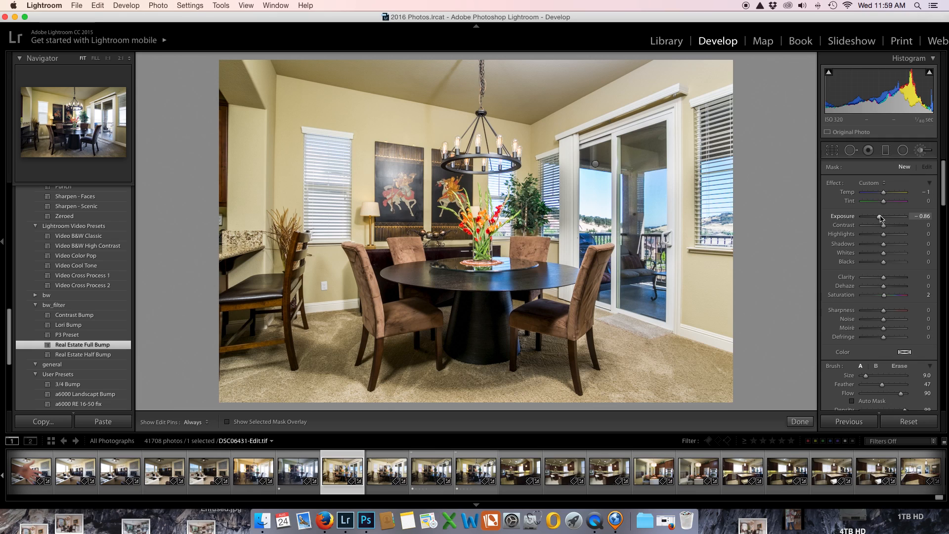
key(h)
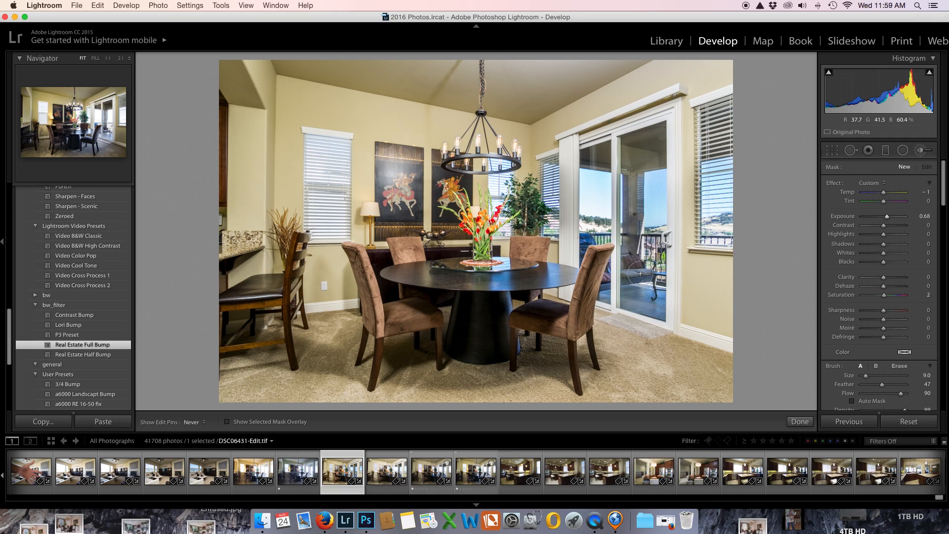
click(640, 273)
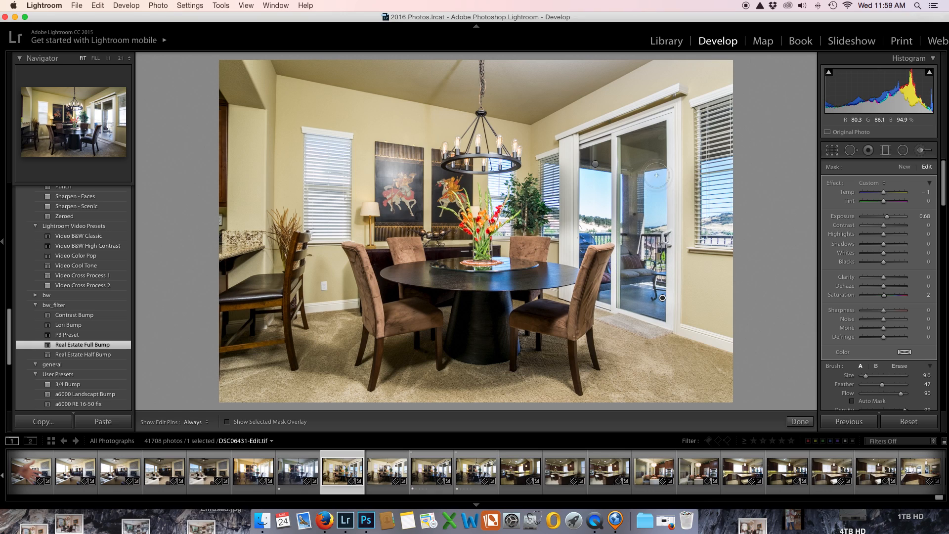
key(h)
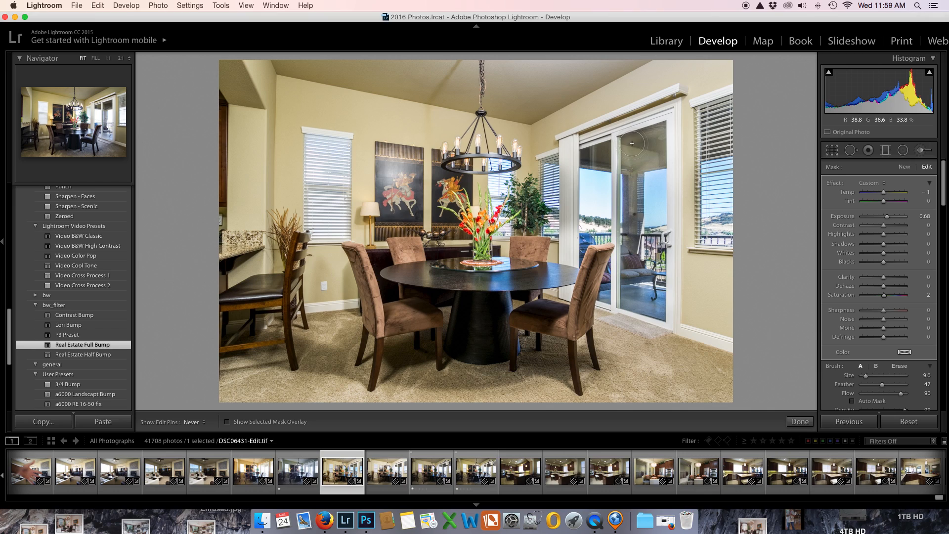
key(h)
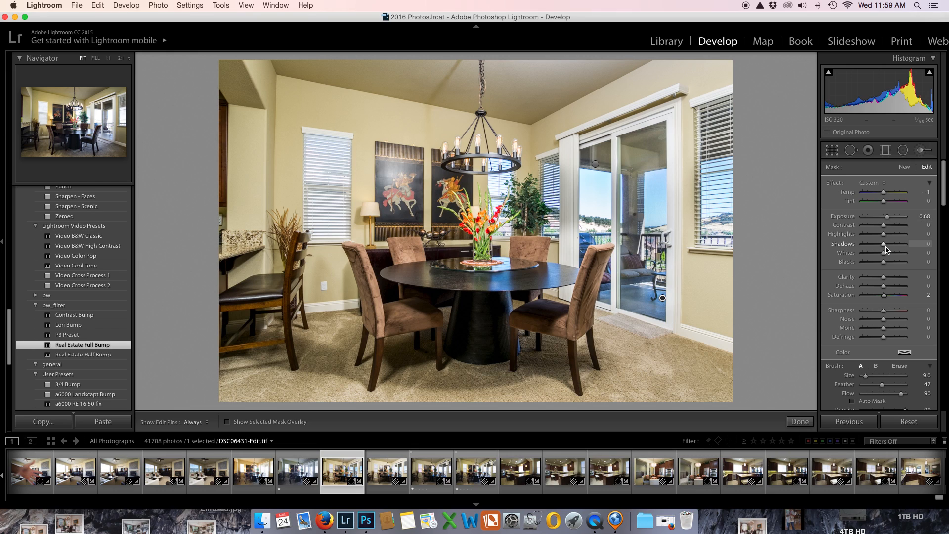
drag(885, 248, 892, 248)
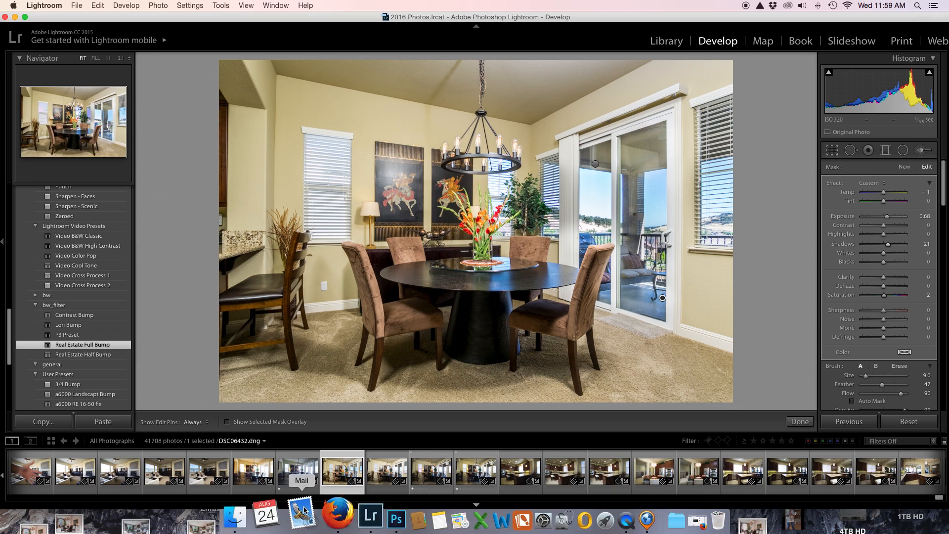
Step: Select DSC06431-Edit.tif together with DSC06432.dng and open both as layers in one Photoshop document
super+click(470, 474)
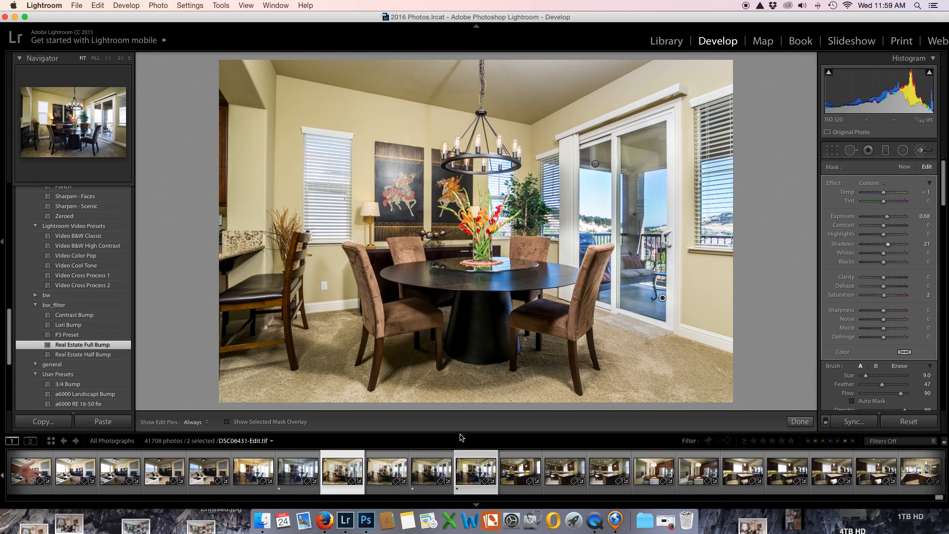
right_click(461, 191)
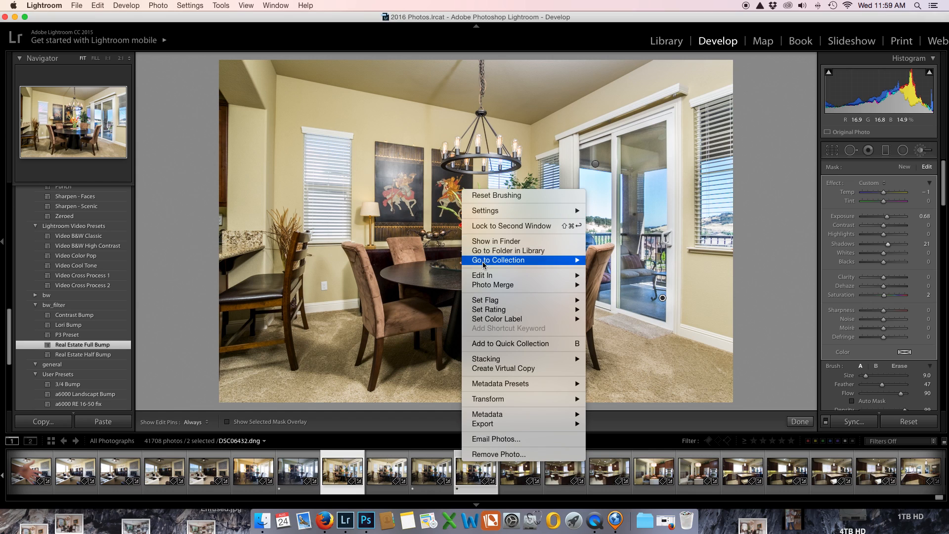
mouse_move(500, 276)
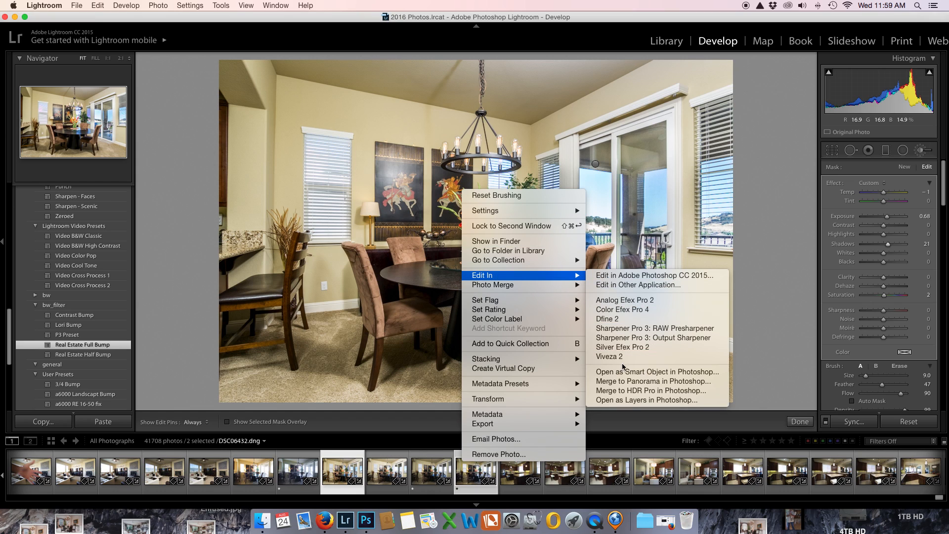
click(648, 400)
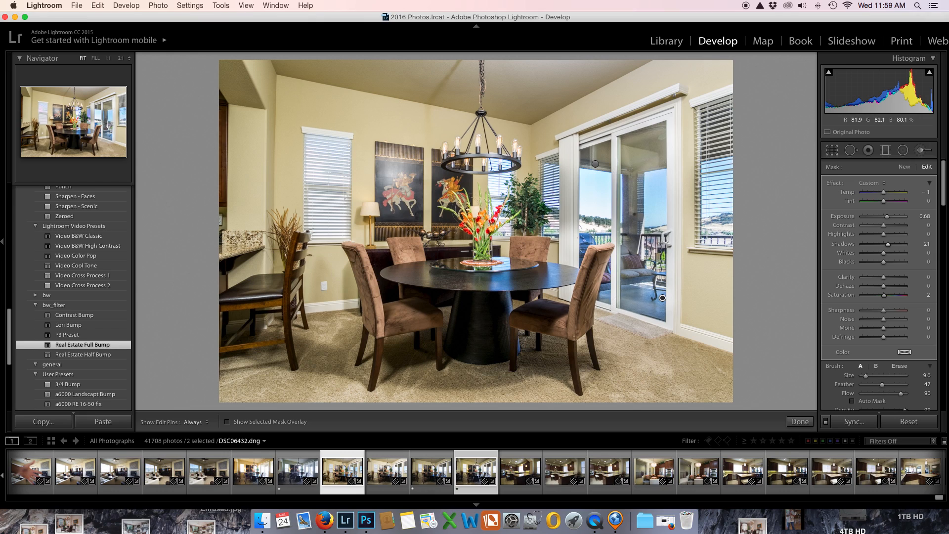
Step: Switch to Photoshop and add a black layer mask that hides the DSC06432.dng layer
key(super+Tab)
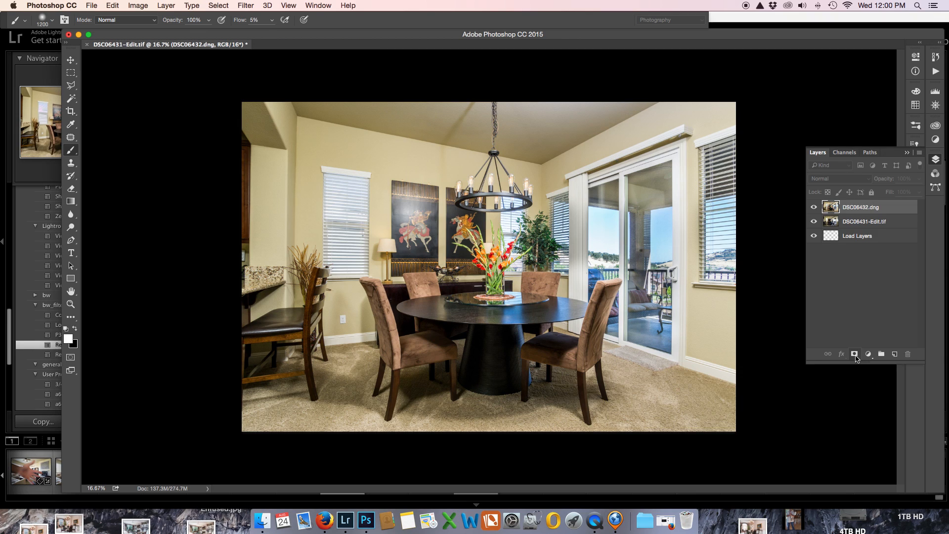
alt+click(854, 354)
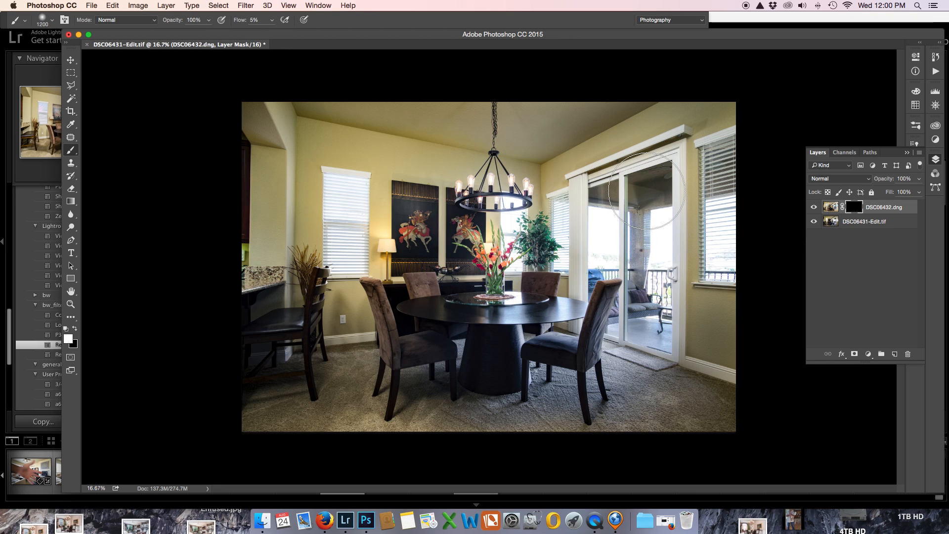
Step: Shrink the brush to 500 px and paint white on the DSC06432.dng mask over the view through the sliding patio door
key(bracketleft)
key(bracketleft)
key(bracketleft)
mouse_move(647, 190)
mouse_down()
mouse_move(655, 242)
mouse_move(648, 223)
mouse_move(641, 270)
mouse_move(650, 214)
mouse_move(655, 262)
mouse_move(637, 335)
mouse_move(653, 220)
mouse_move(645, 200)
mouse_move(650, 263)
mouse_move(653, 252)
mouse_move(608, 223)
mouse_move(609, 208)
mouse_move(601, 268)
mouse_move(600, 206)
mouse_up()
key(bracketleft)
key(bracketleft)
key(bracketleft)
drag(600, 284, 612, 184)
mouse_move(597, 226)
mouse_down()
mouse_move(598, 249)
mouse_move(609, 201)
mouse_move(604, 282)
mouse_up()
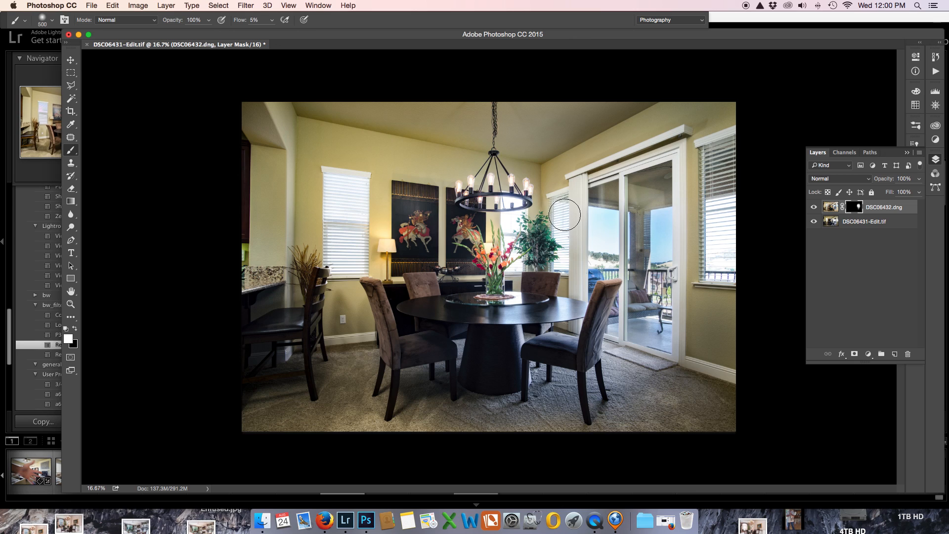
Step: Paint white on the mask over the windows flanking the patio door and touch up the glass door panels
drag(563, 262, 572, 248)
mouse_move(702, 230)
mouse_down()
mouse_move(717, 246)
mouse_move(725, 207)
mouse_move(728, 238)
mouse_move(727, 199)
mouse_move(728, 272)
mouse_move(730, 221)
mouse_move(722, 280)
mouse_move(718, 232)
mouse_move(718, 312)
mouse_move(728, 161)
mouse_move(716, 179)
mouse_move(714, 154)
mouse_move(723, 218)
mouse_move(631, 270)
mouse_move(630, 197)
mouse_move(658, 207)
mouse_up()
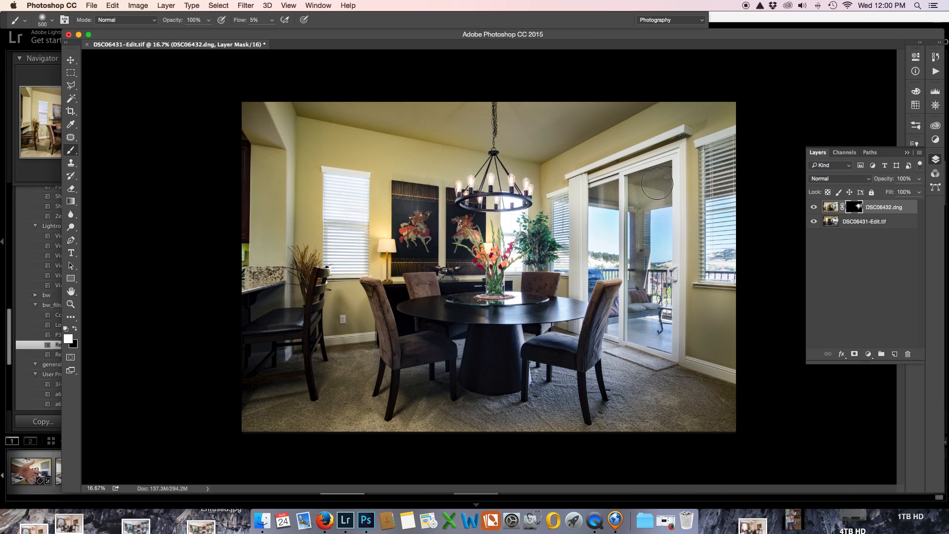
mouse_move(619, 228)
mouse_down()
mouse_move(622, 218)
mouse_move(601, 261)
mouse_move(616, 247)
mouse_up()
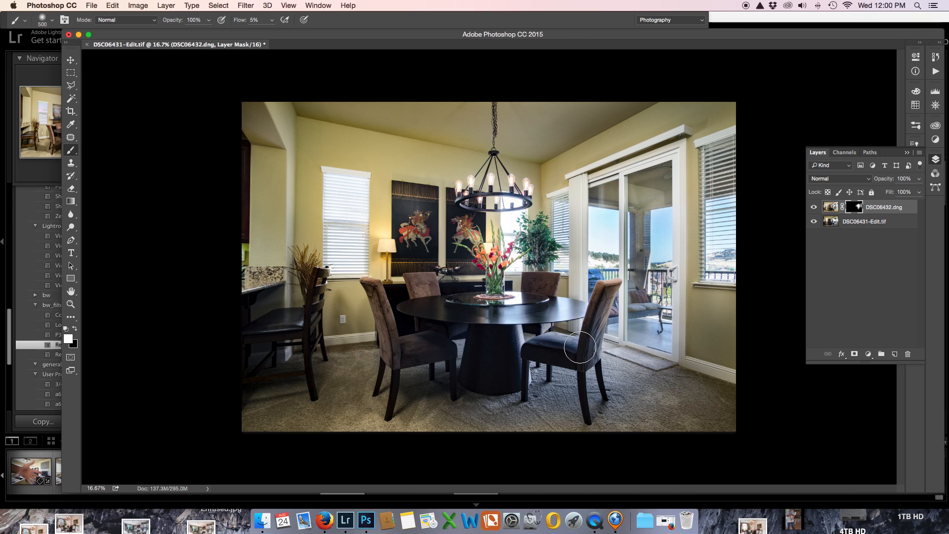
Step: Enlarge the brush and paint white on the mask over the dining chairs and the carpet near them
key(bracketright)
key(bracketright)
mouse_move(589, 339)
mouse_down()
mouse_move(581, 308)
mouse_move(568, 335)
mouse_move(567, 313)
mouse_move(440, 297)
mouse_move(467, 286)
mouse_move(470, 315)
mouse_move(511, 256)
mouse_move(498, 240)
mouse_move(349, 278)
mouse_move(373, 291)
mouse_move(524, 290)
mouse_move(341, 310)
mouse_move(426, 318)
mouse_move(367, 306)
mouse_move(370, 298)
mouse_move(402, 367)
mouse_move(427, 360)
mouse_move(428, 337)
mouse_move(369, 345)
mouse_move(512, 355)
mouse_move(517, 315)
mouse_move(507, 330)
mouse_move(555, 361)
mouse_move(570, 352)
mouse_move(541, 342)
mouse_move(572, 347)
mouse_move(519, 351)
mouse_move(598, 348)
mouse_move(570, 376)
mouse_move(591, 431)
mouse_up()
Step: Enlarge the brush to 1300 px and paint white on the mask over the bar stool area, wall art and flowers
key(bracketright)
key(bracketright)
key(bracketright)
key(bracketright)
key(bracketright)
key(bracketright)
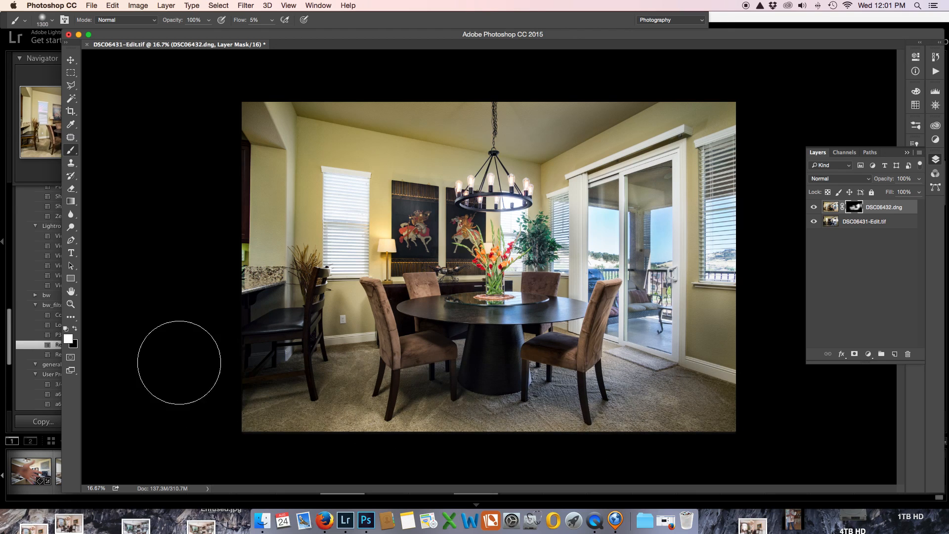
drag(314, 308, 397, 298)
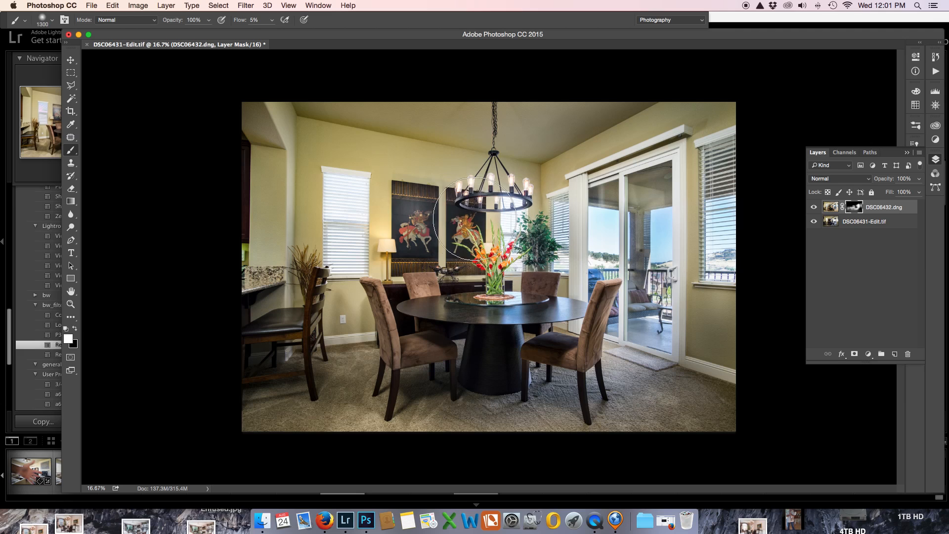
mouse_move(463, 227)
mouse_down()
mouse_move(461, 252)
mouse_move(477, 267)
mouse_move(486, 250)
mouse_up()
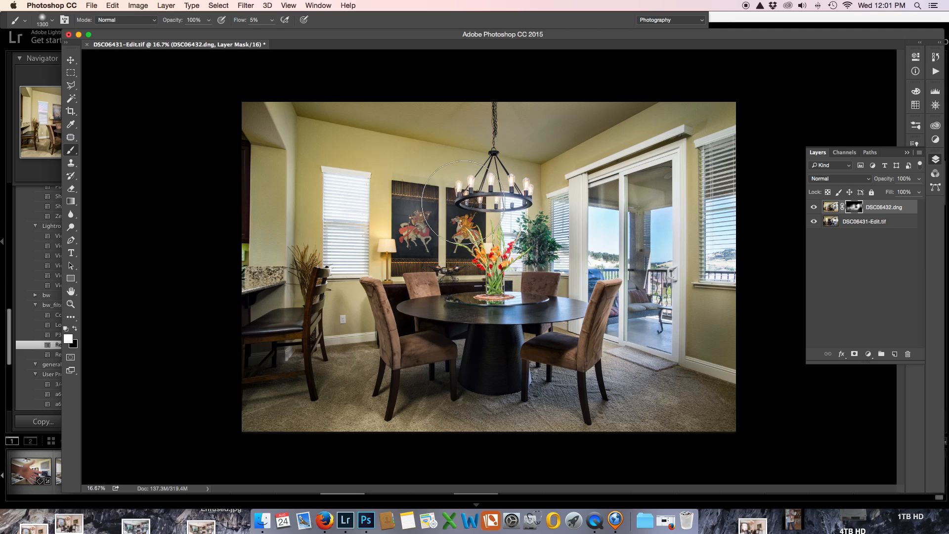
Step: Reduce the brush to 900 px and paint white on the mask over the foreground carpet beneath the table and chairs
key(bracketleft)
key(bracketleft)
key(bracketleft)
key(bracketleft)
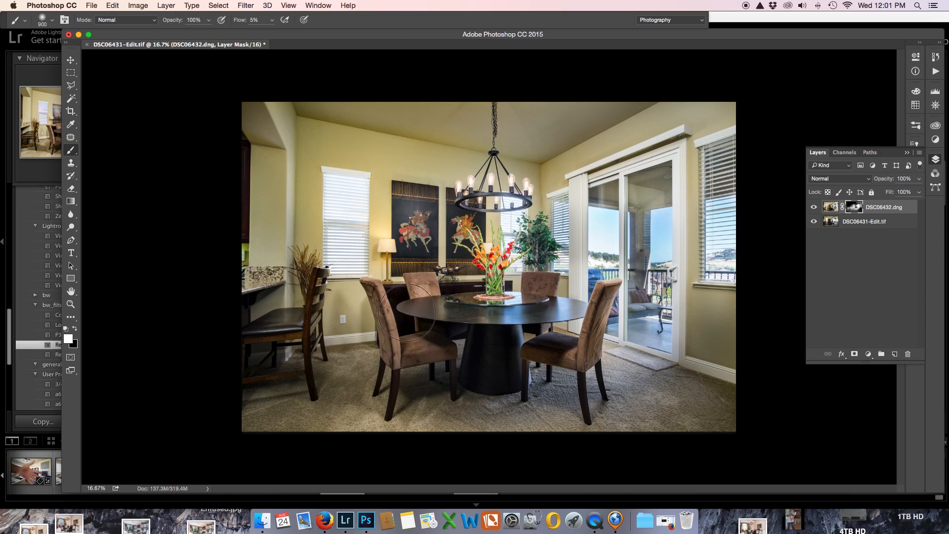
mouse_move(428, 416)
mouse_down()
mouse_move(527, 425)
mouse_move(571, 377)
mouse_up()
key(x)
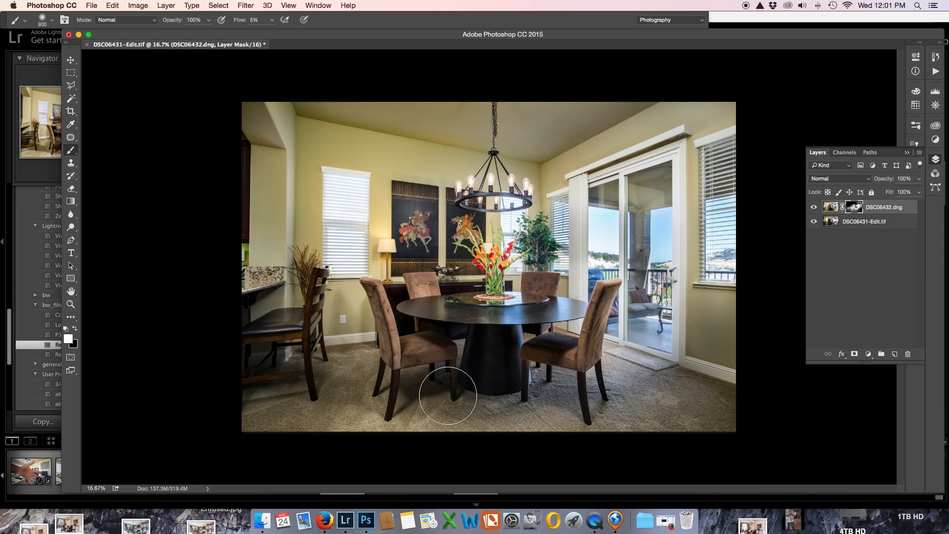
key(bracketleft)
key(bracketleft)
key(bracketleft)
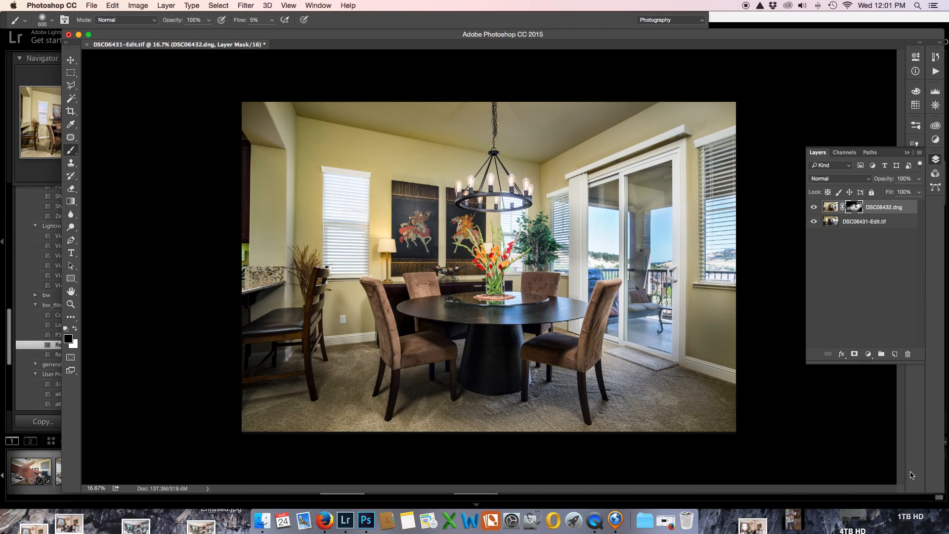
key(x)
Step: Save and close the blended dining-room document, and switch to Lightroom
key(super+s)
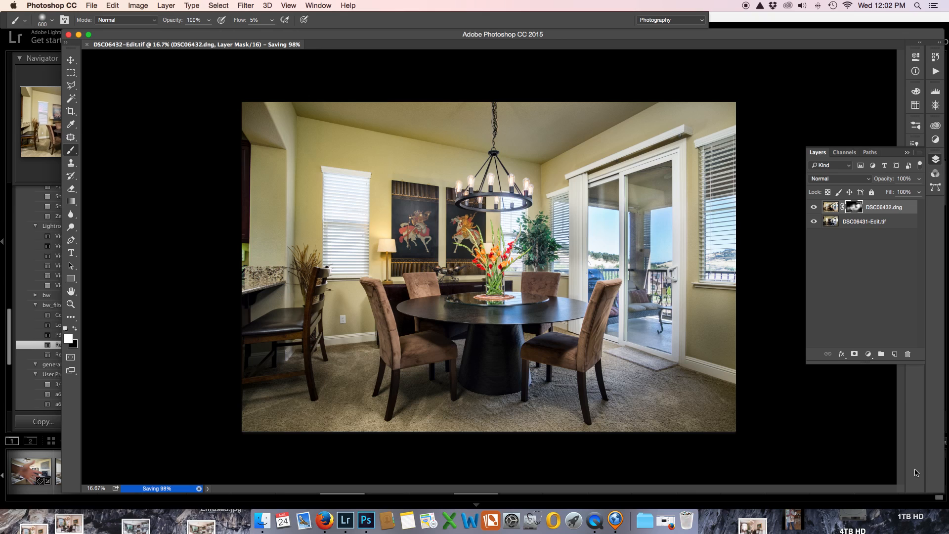
key(super+w)
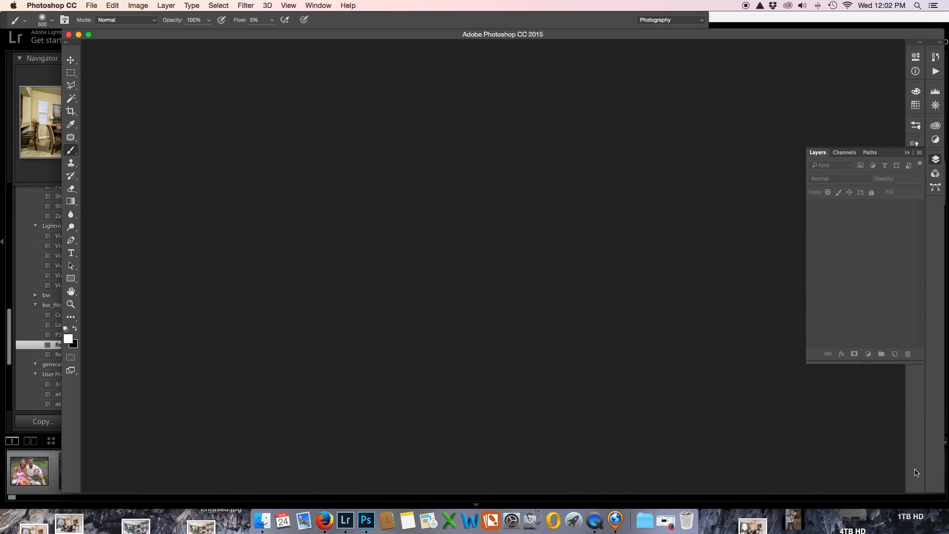
click(346, 519)
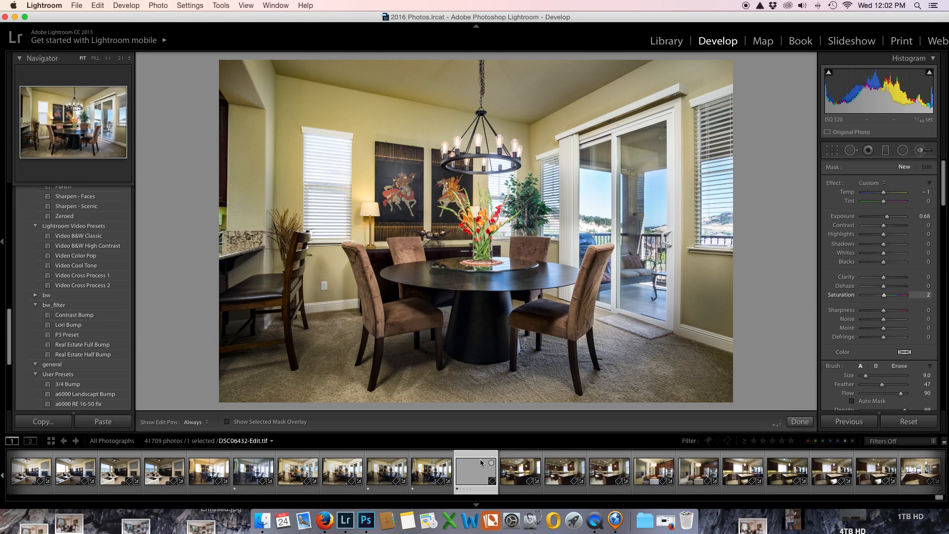
Step: Compare DSC06431-Edit.tif with the new DSC06432-Edit.tif blend, ending on the new blend
click(428, 478)
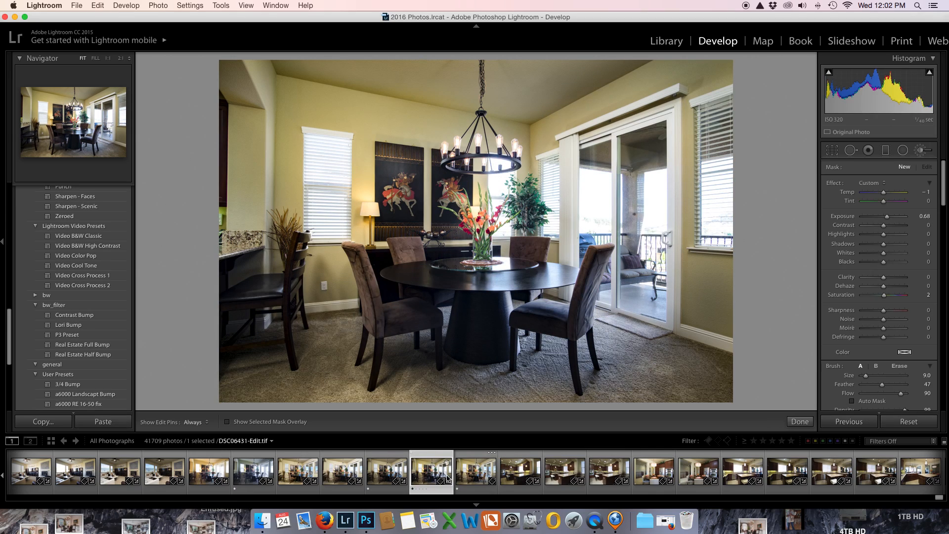
click(464, 473)
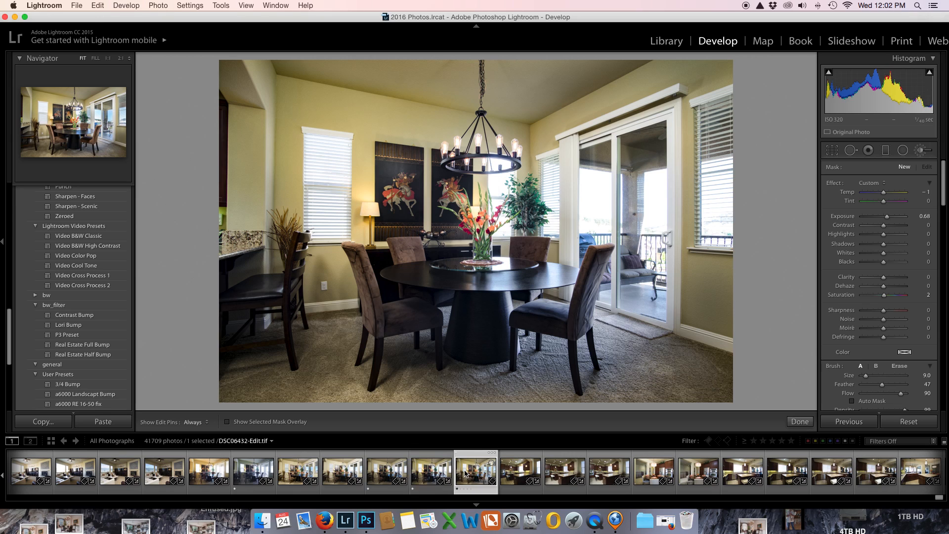
key(Left)
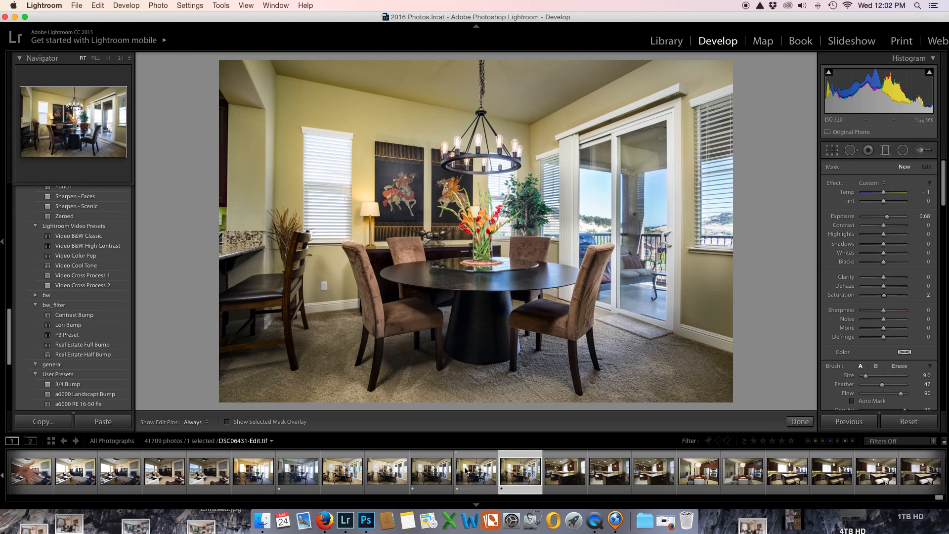
key(Left)
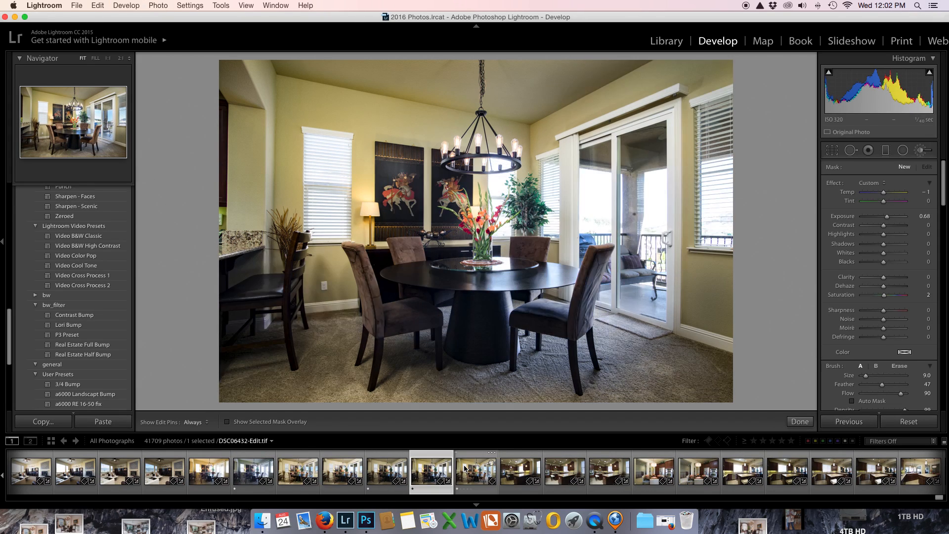
key(Right)
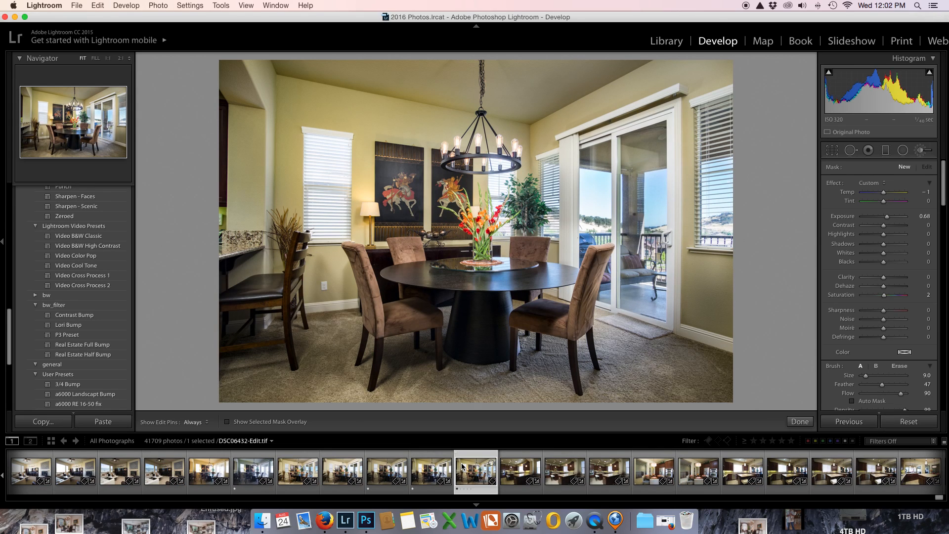
Step: Close the Adjustment Brush and set the blend's Shadows to +26, Whites +35, Blacks −8, Clarity +16 and Contrast +6
click(923, 150)
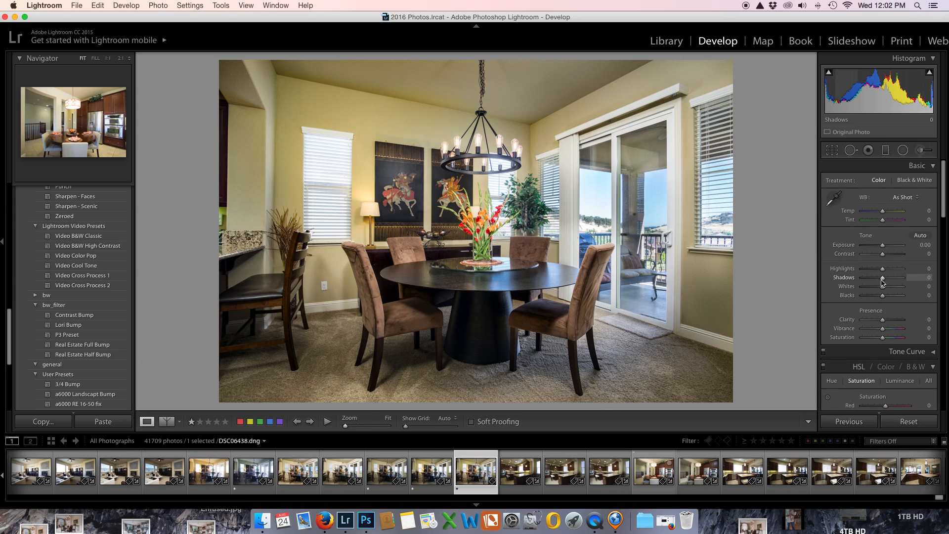
drag(885, 281, 890, 287)
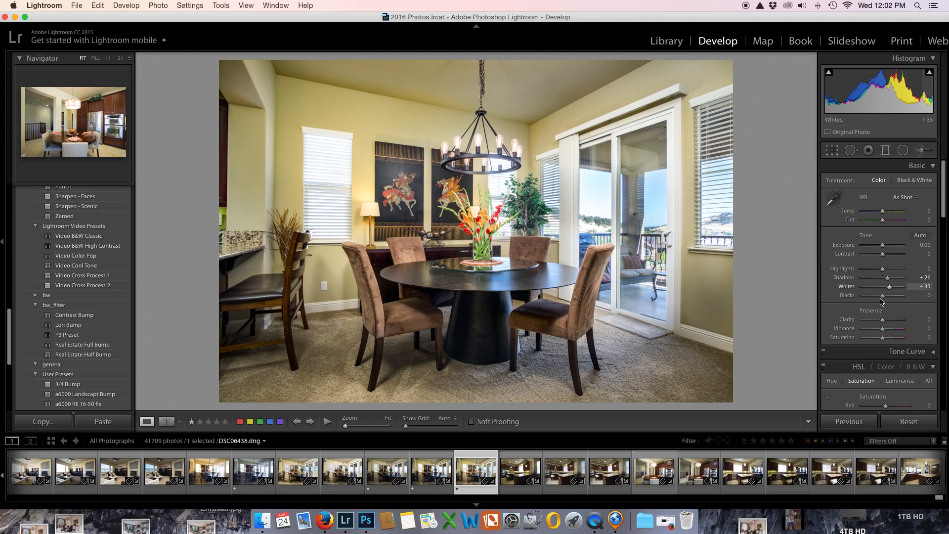
drag(884, 297, 887, 324)
drag(883, 255, 886, 255)
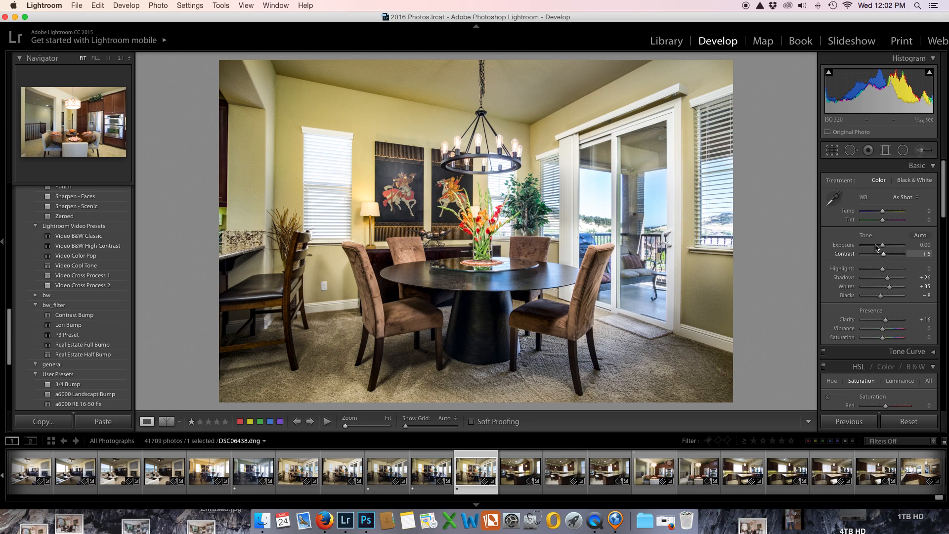
Step: Apply the Auto Upright perspective correction to the blended dining-room photo
scroll(875, 242, down, 6)
scroll(874, 229, down, 10)
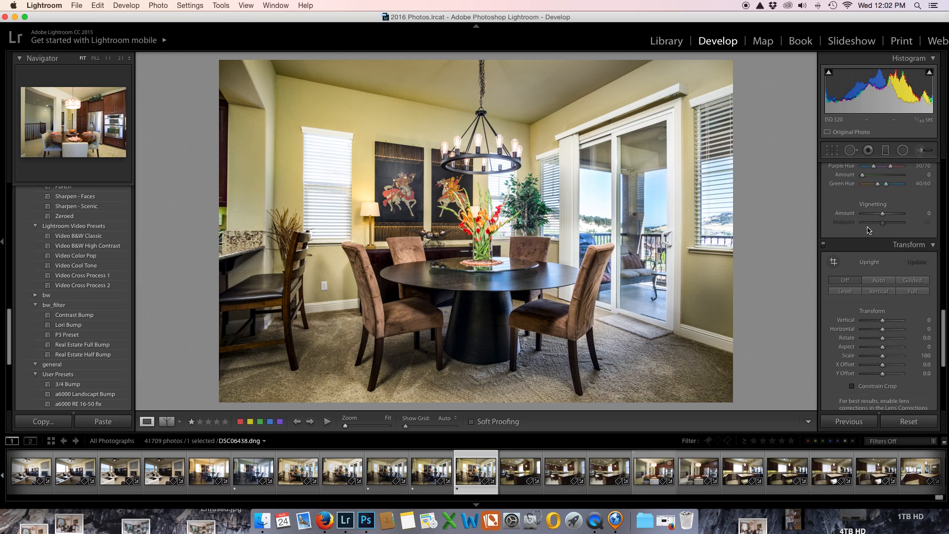
scroll(869, 231, down, 3)
click(877, 230)
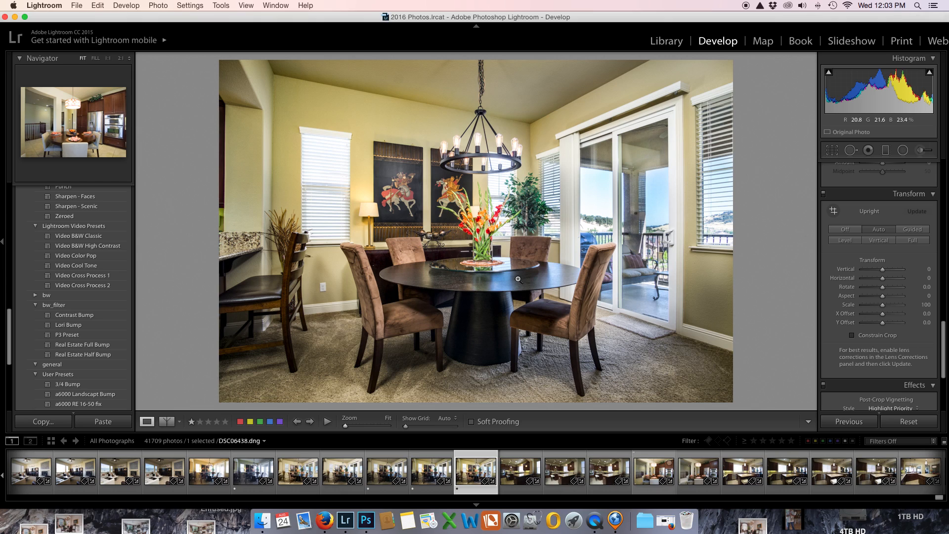
right_click(518, 280)
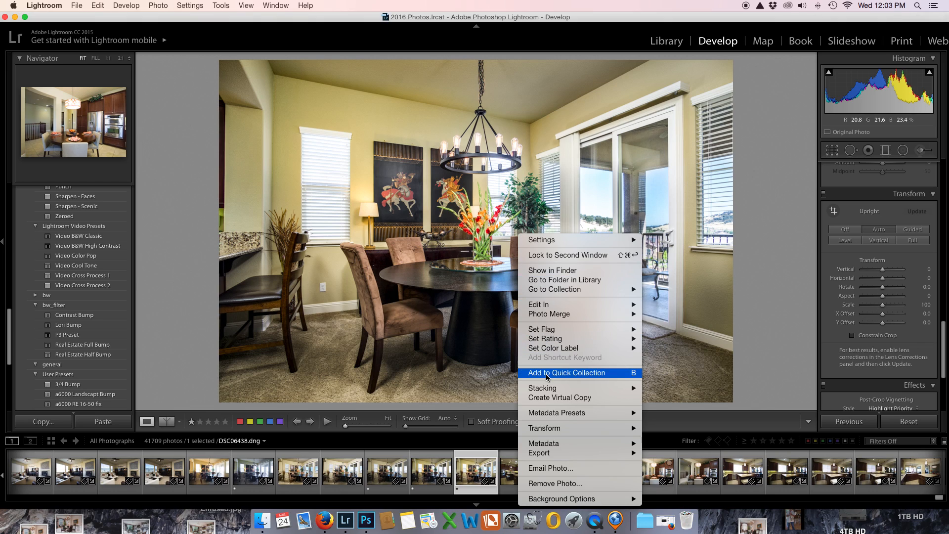
mouse_move(547, 390)
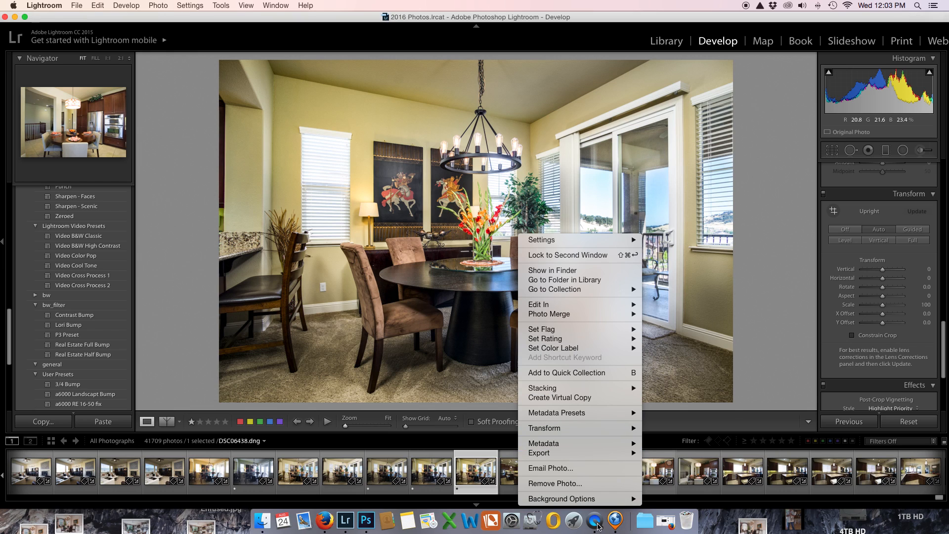
right_click(598, 527)
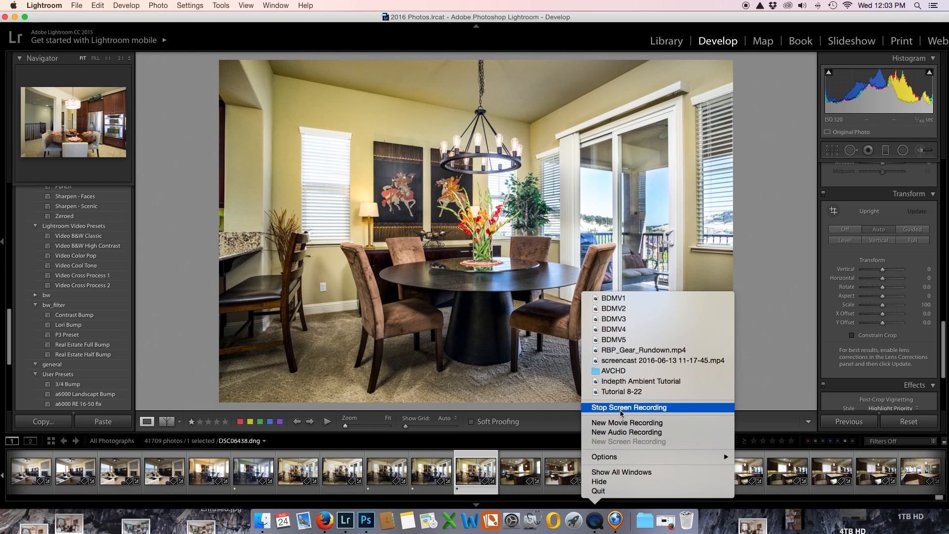